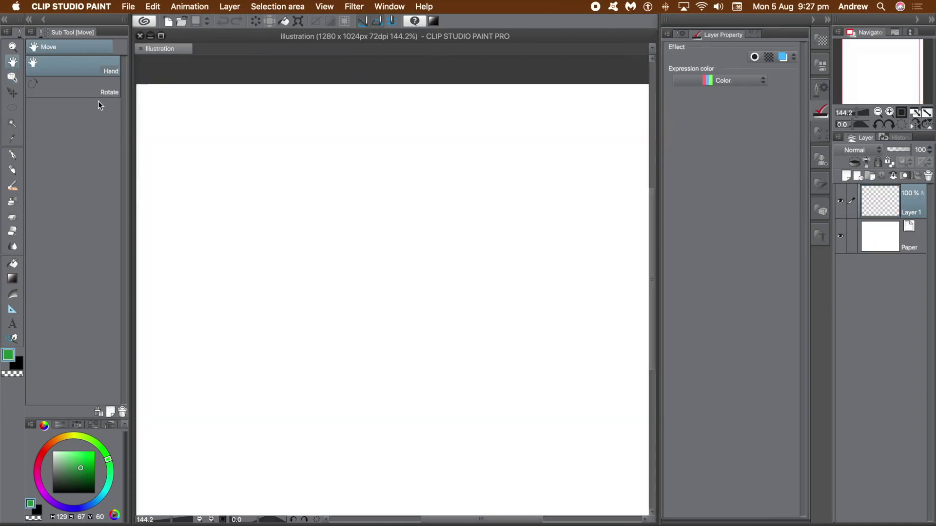
Browse the Window and Help menus, then close them without choosing anything
click(390, 6)
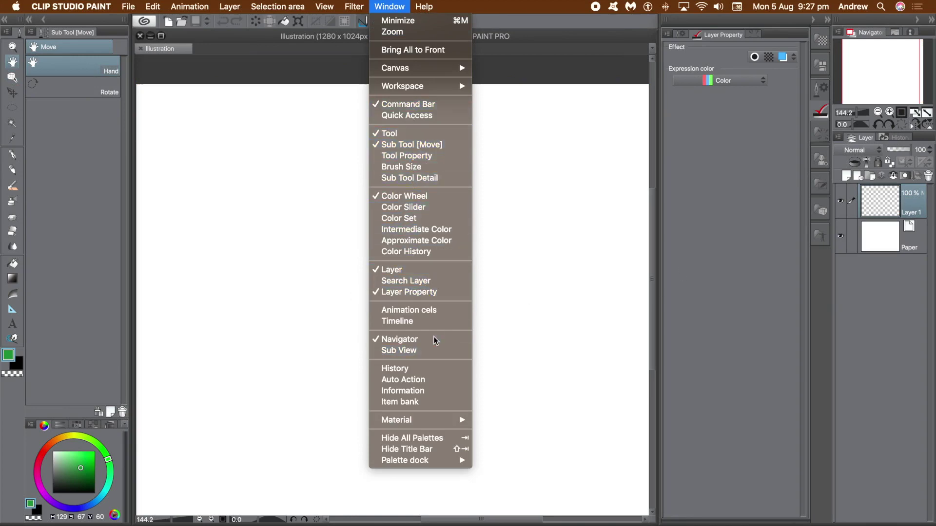
key(Right)
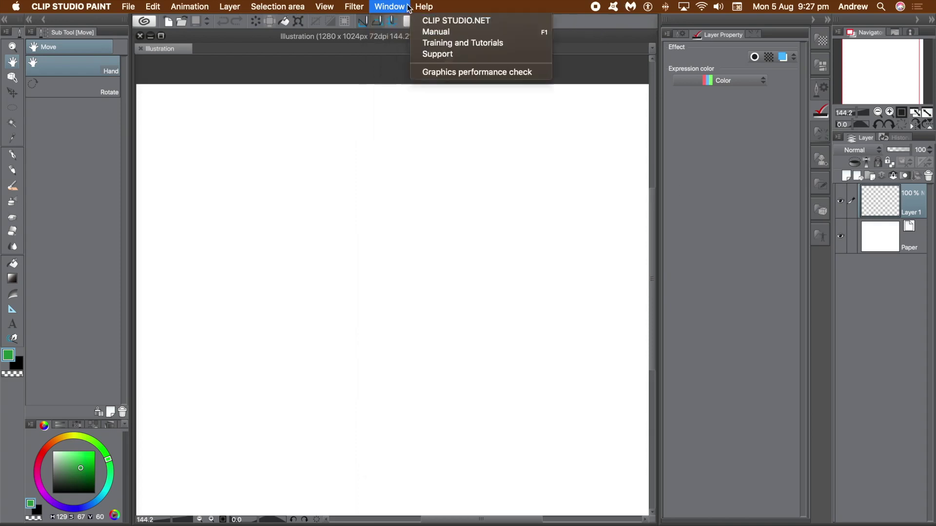
key(Left)
key(Right)
key(Escape)
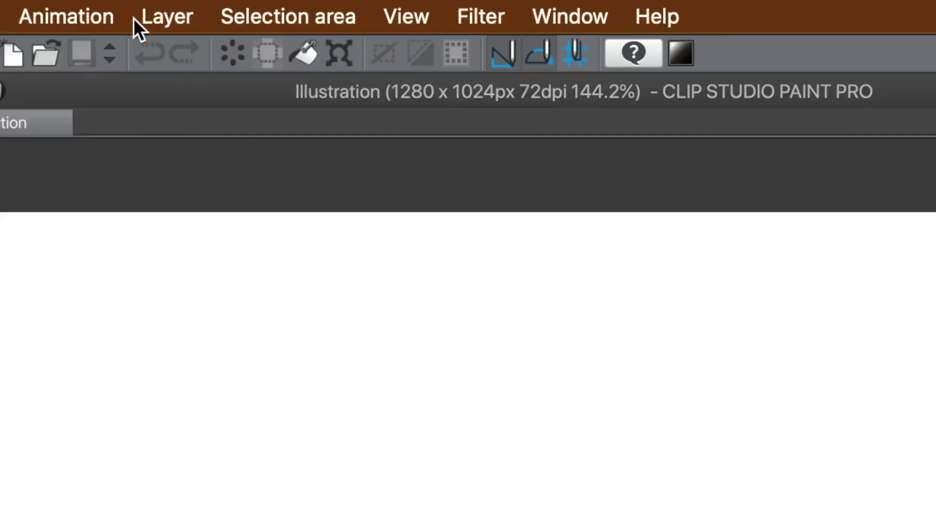
Add a green-to-black Gradient layer above Layer 1 and angle it toward the lower left
click(168, 17)
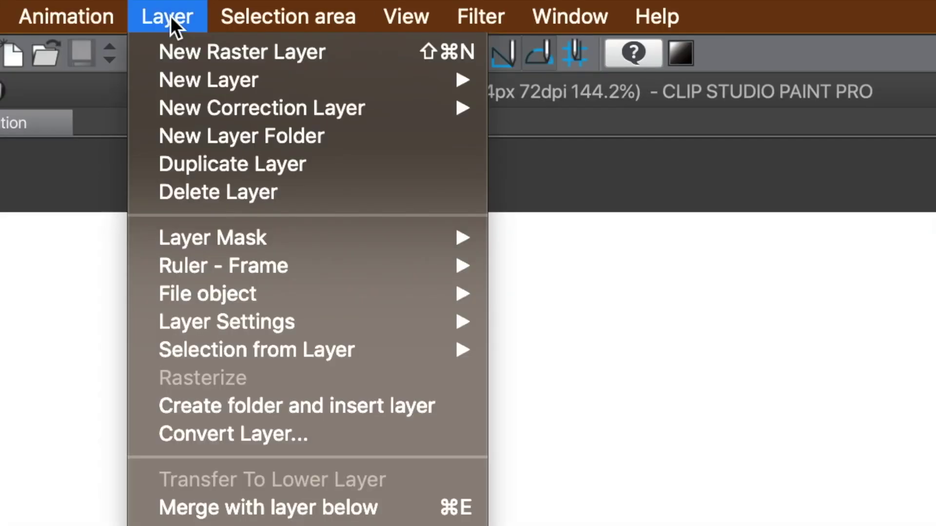
mouse_move(174, 81)
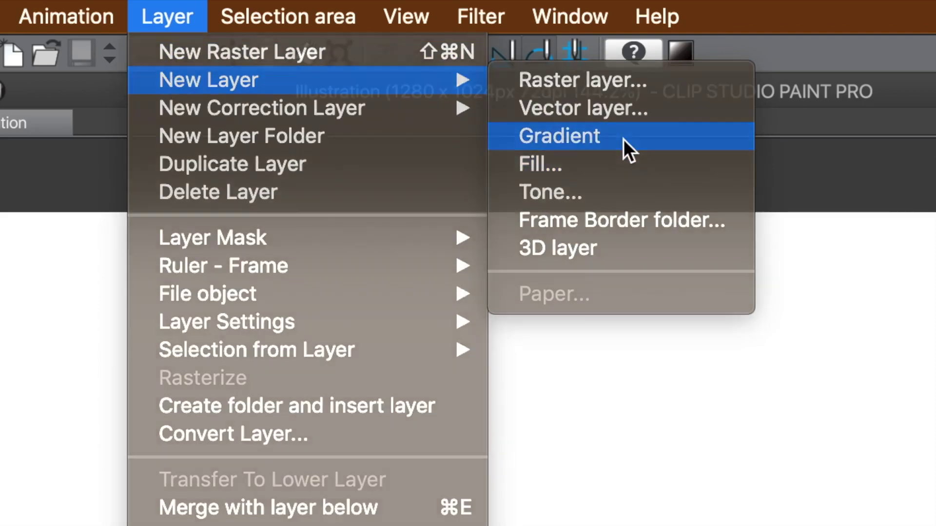
click(624, 141)
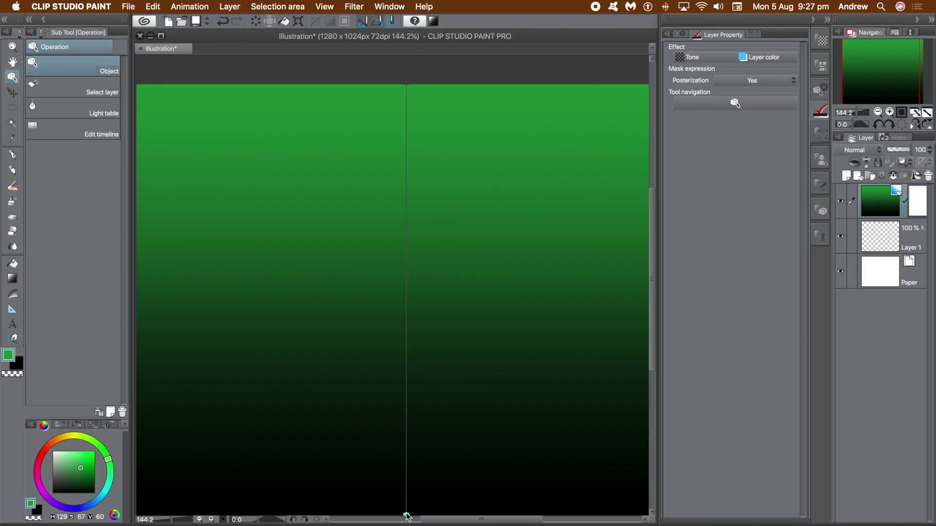
drag(407, 517, 297, 416)
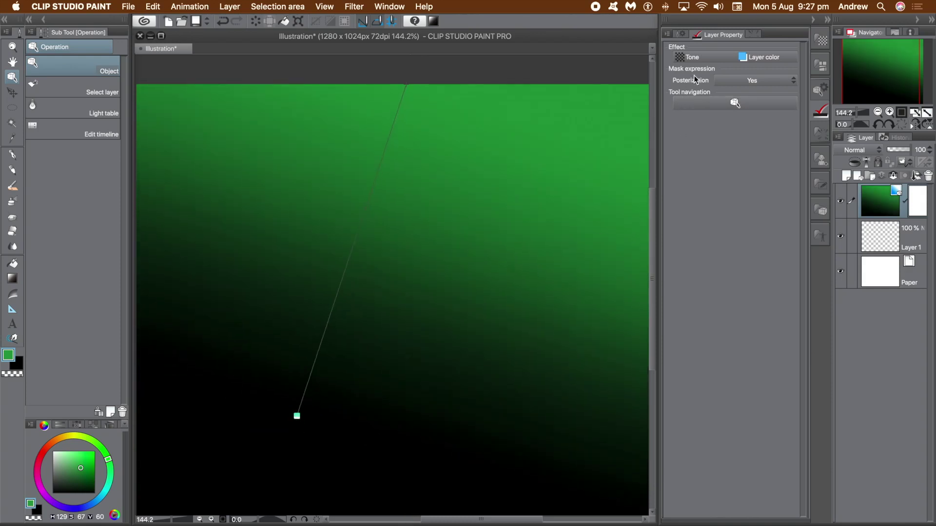
click(681, 34)
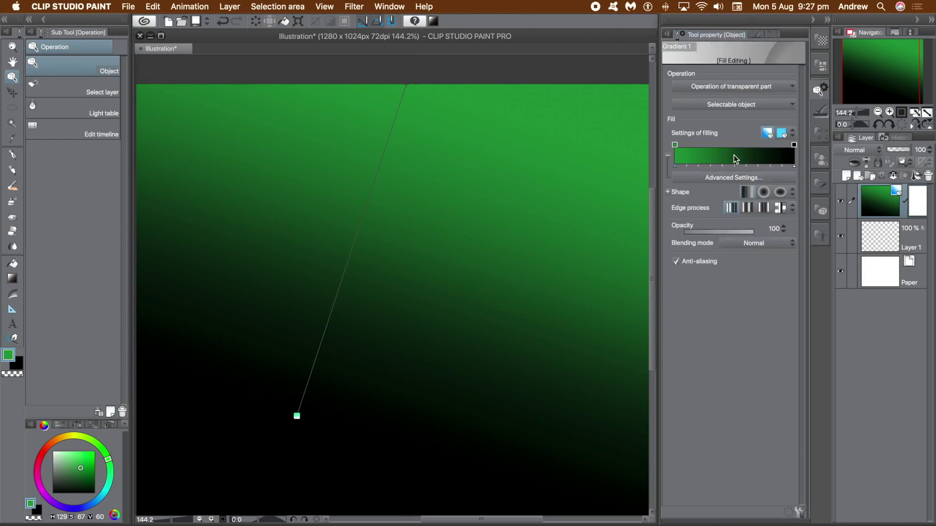
Make the gradient an ellipse that repeats beyond its edge, and reshape its handles
click(767, 195)
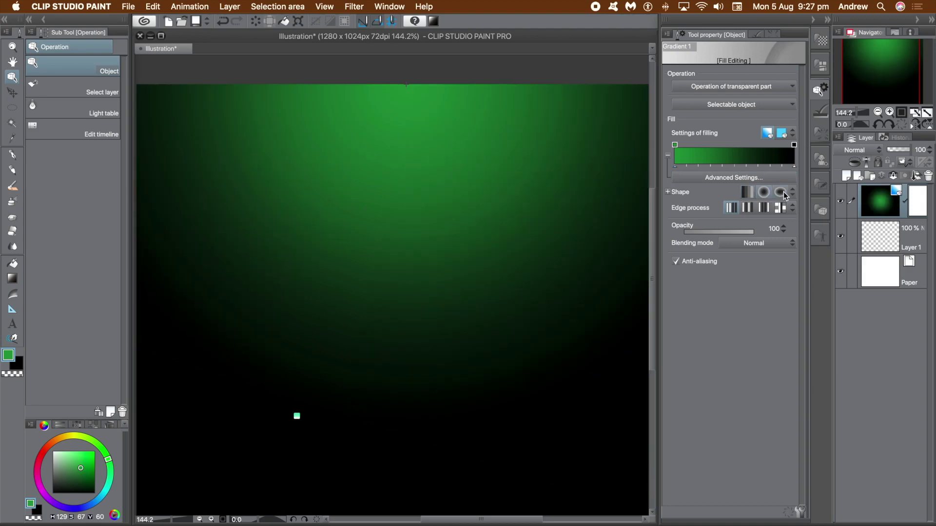
click(782, 192)
click(746, 208)
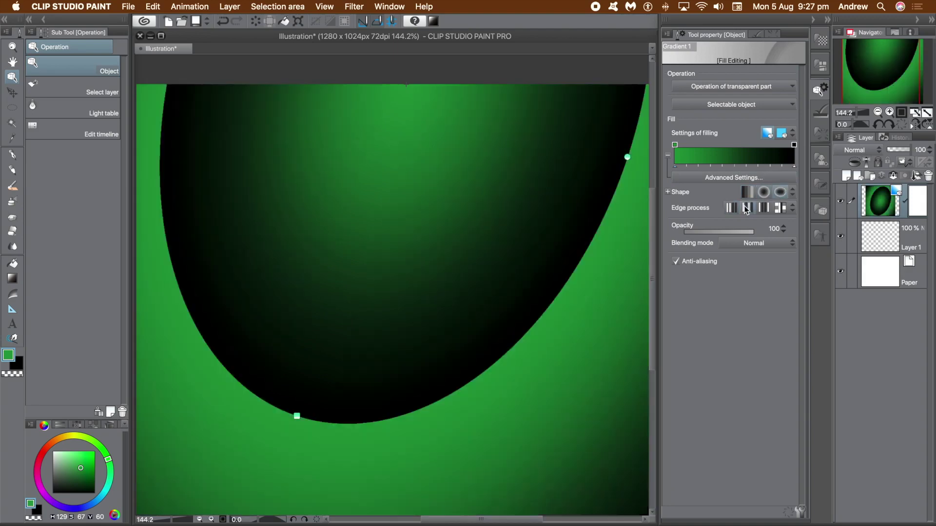
click(762, 209)
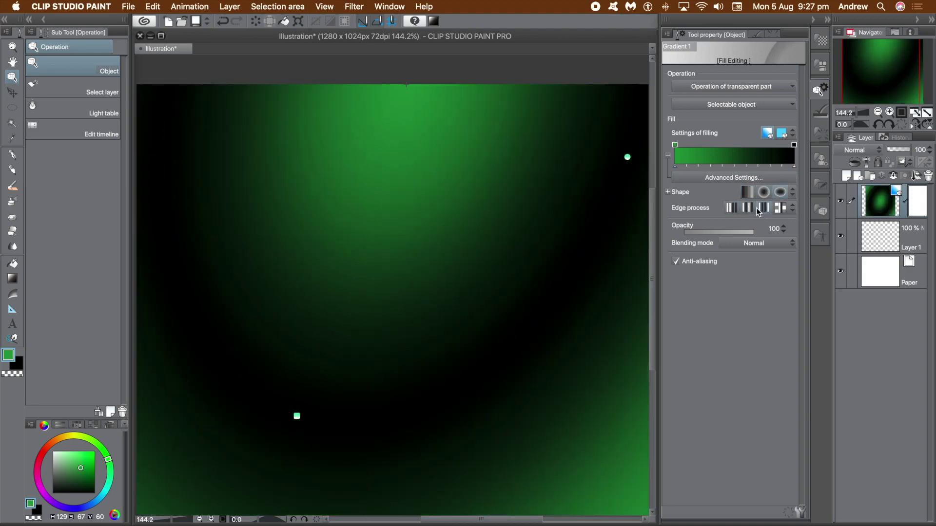
drag(300, 419, 333, 400)
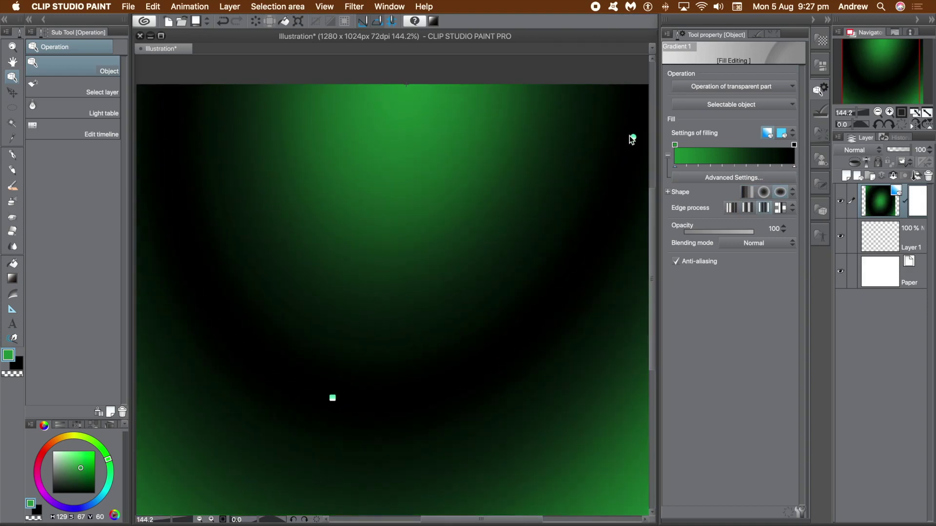
drag(633, 139, 349, 351)
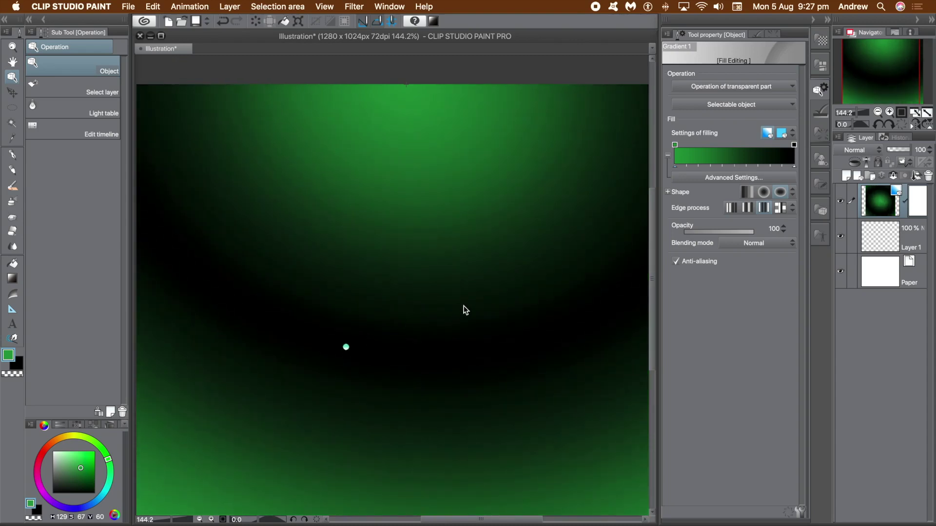
drag(464, 309, 366, 174)
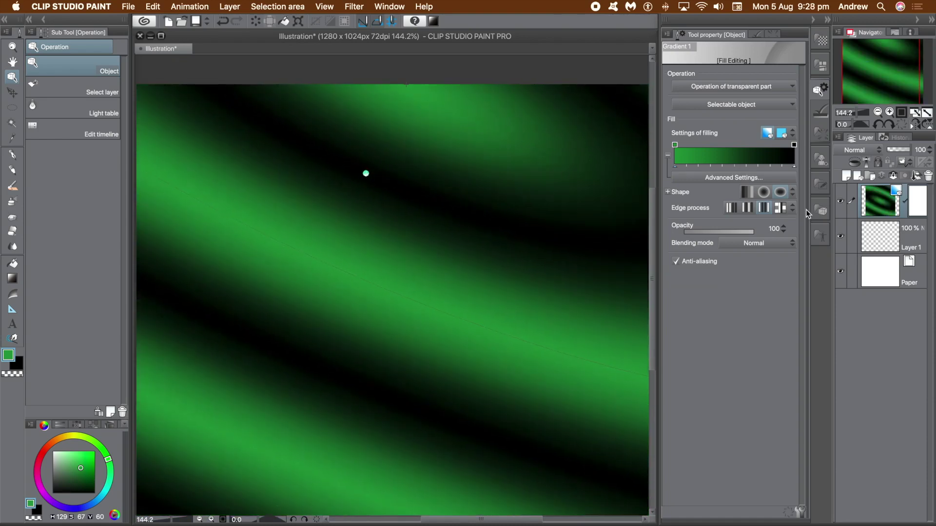
Make the repeating bands hard-edged and tilt them into steep diagonal green-black stripes
click(746, 209)
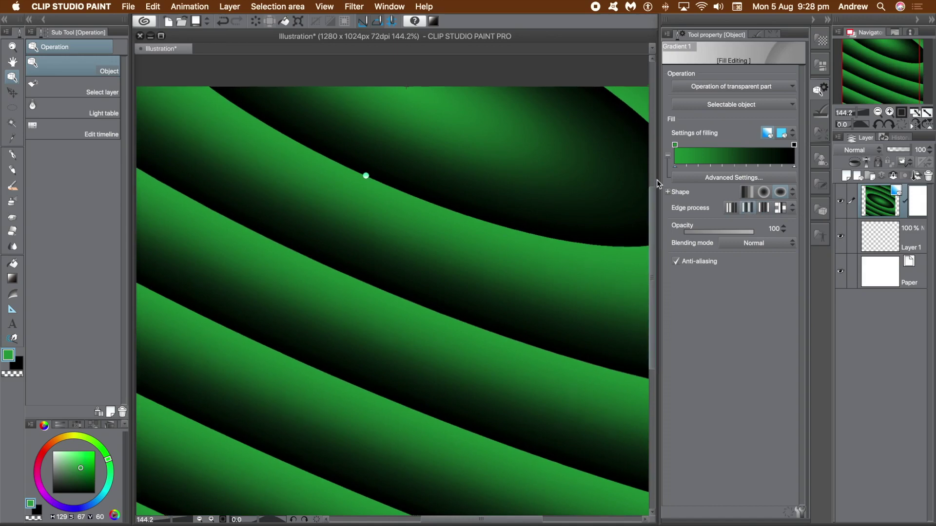
scroll(656, 179, up, 5)
drag(445, 148, 448, 247)
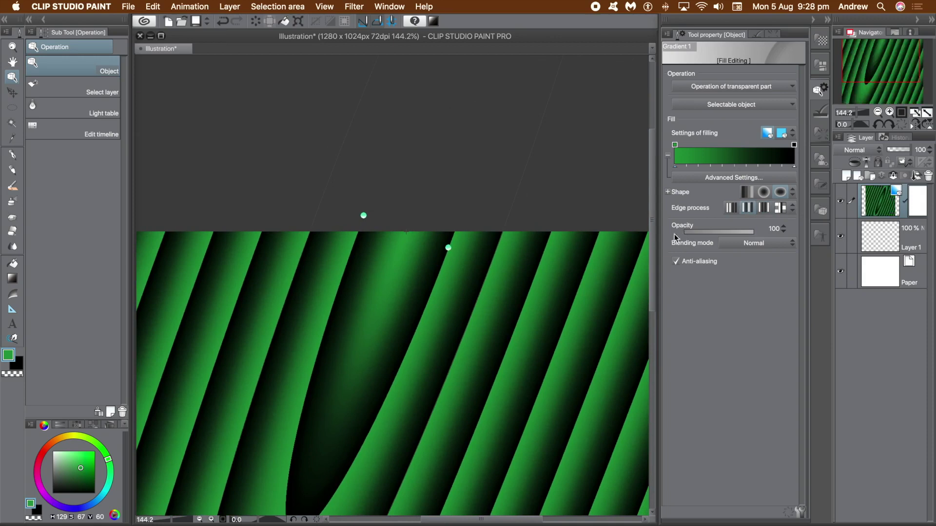
drag(651, 235, 630, 285)
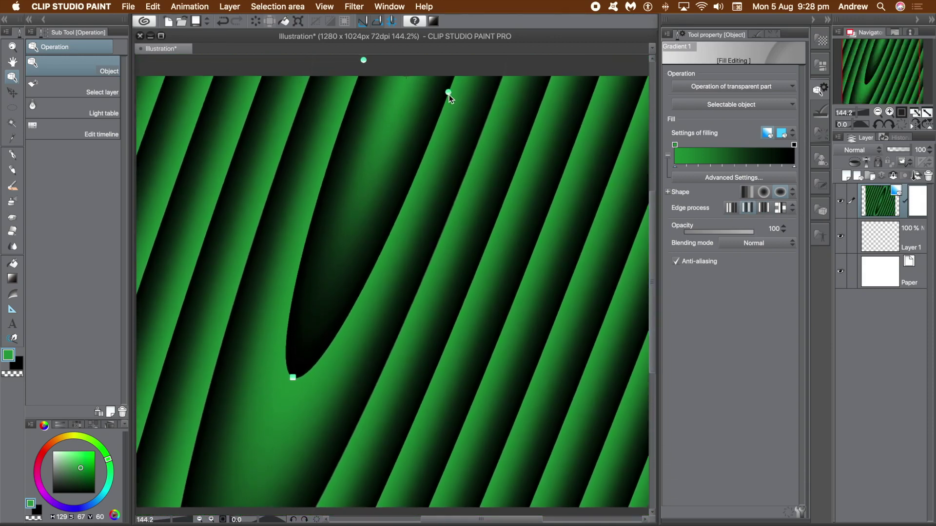
drag(449, 95, 451, 109)
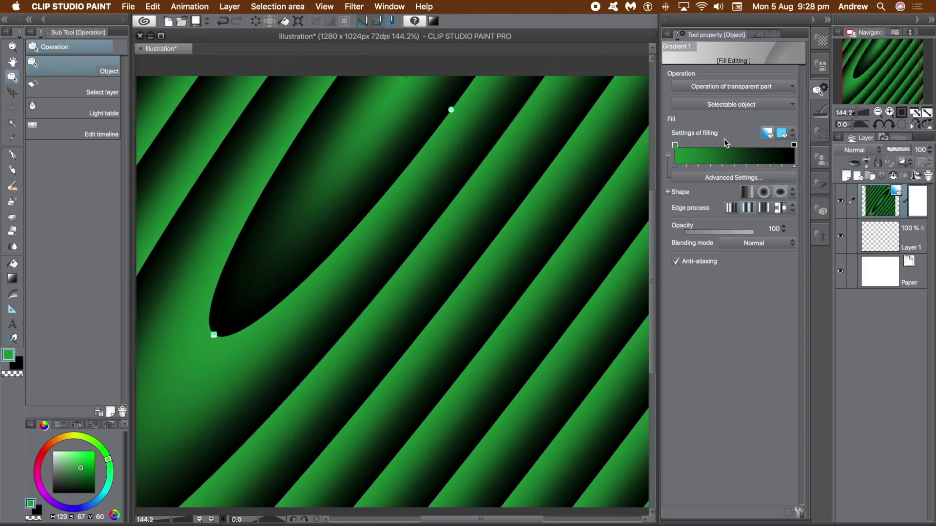
Apply the Rainbow preset to the gradient and move its yellow stop to position 22
click(734, 156)
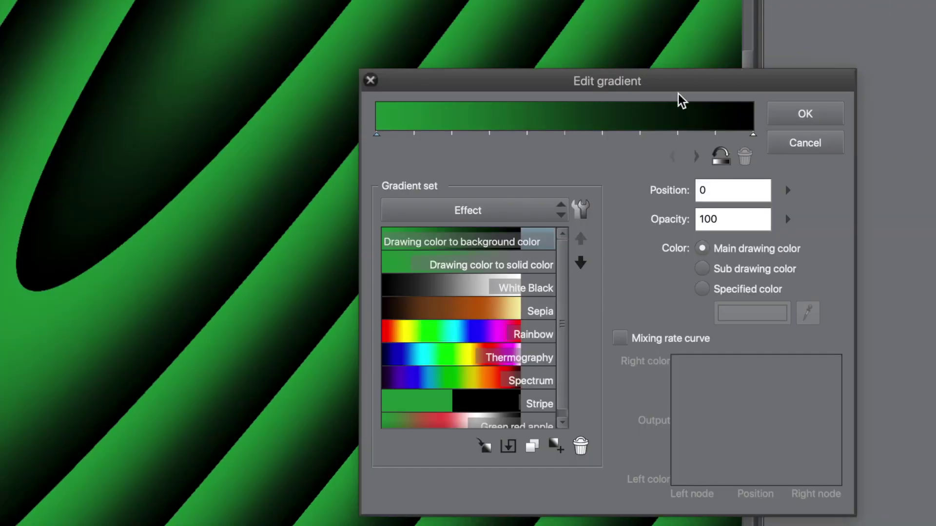
click(507, 339)
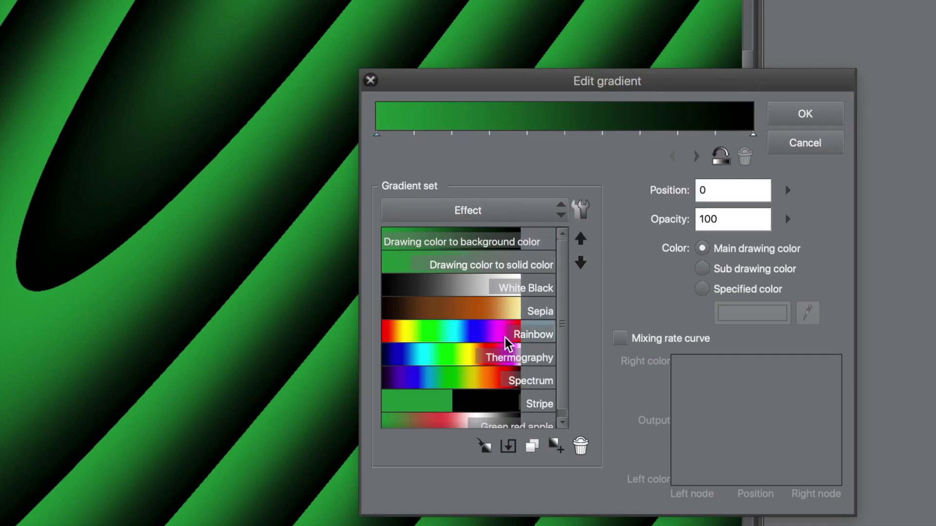
double_click(501, 336)
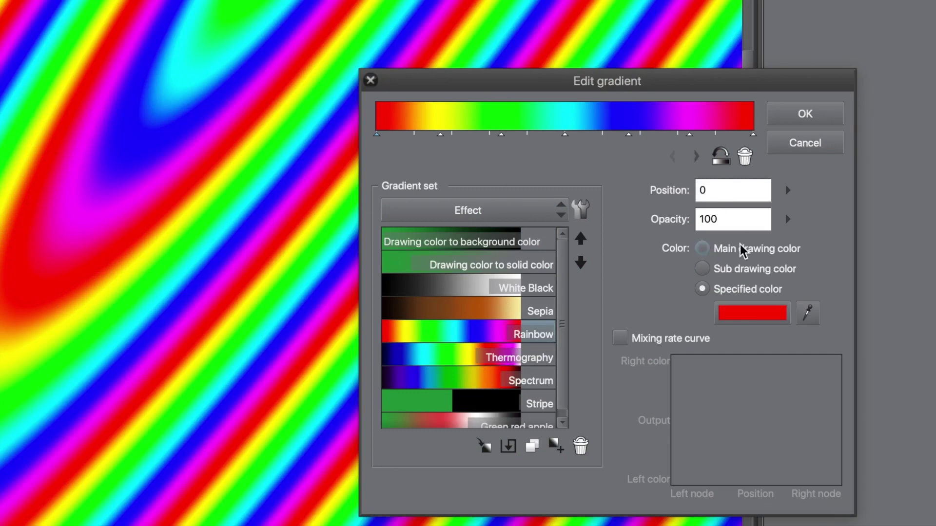
drag(499, 139, 531, 142)
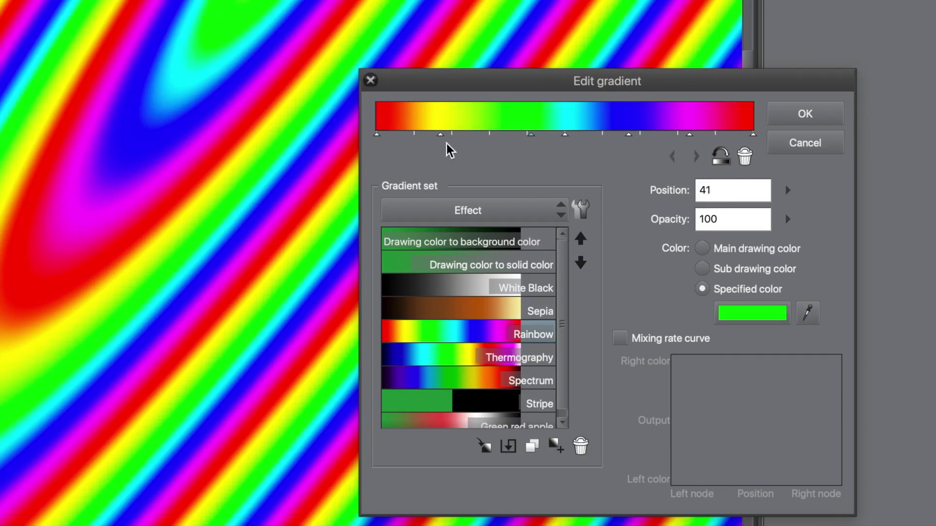
mouse_move(441, 137)
mouse_down()
mouse_move(491, 140)
mouse_move(459, 139)
mouse_up()
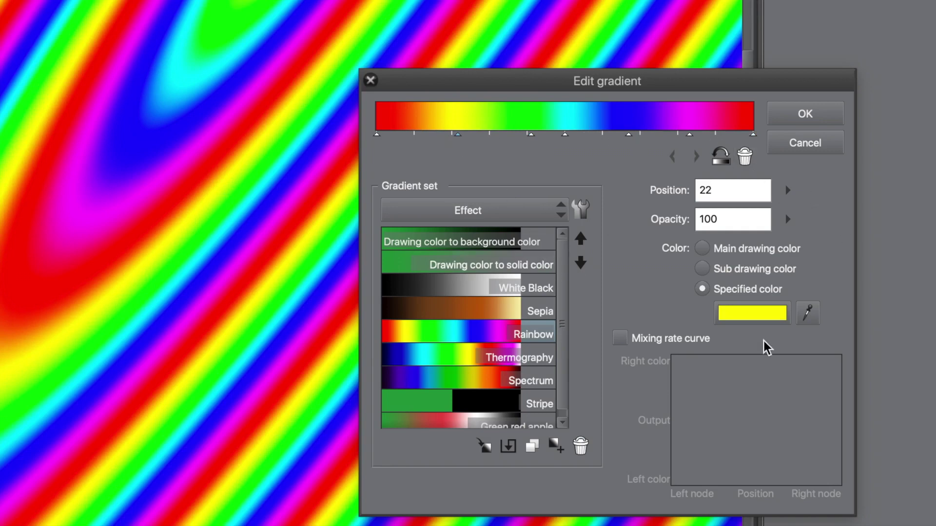
Browse the Sky gradient set, then confirm the rainbow gradient edits
scroll(558, 317, down, 1)
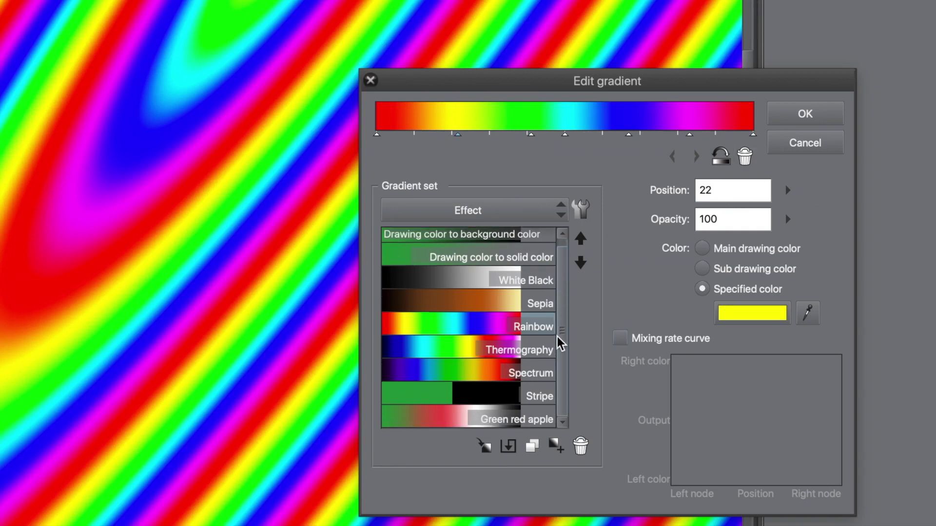
click(529, 217)
click(469, 254)
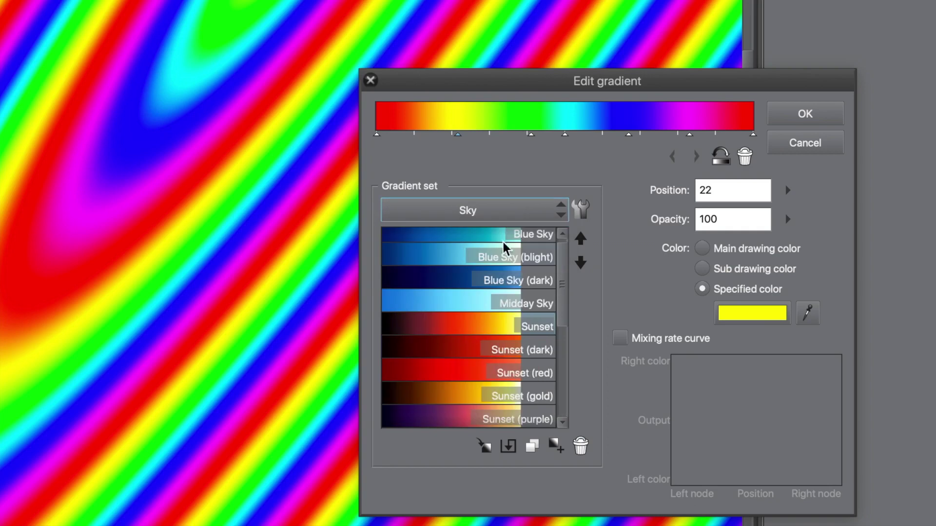
drag(564, 320, 564, 431)
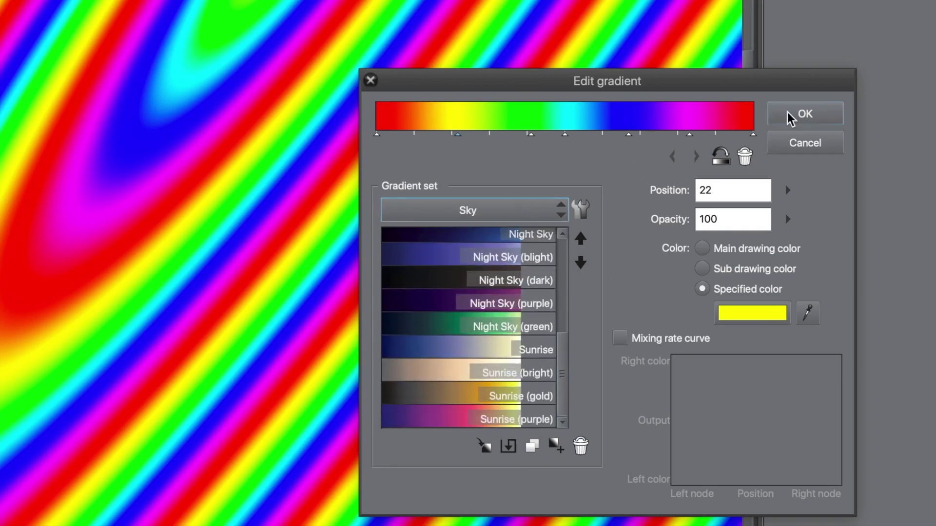
click(814, 117)
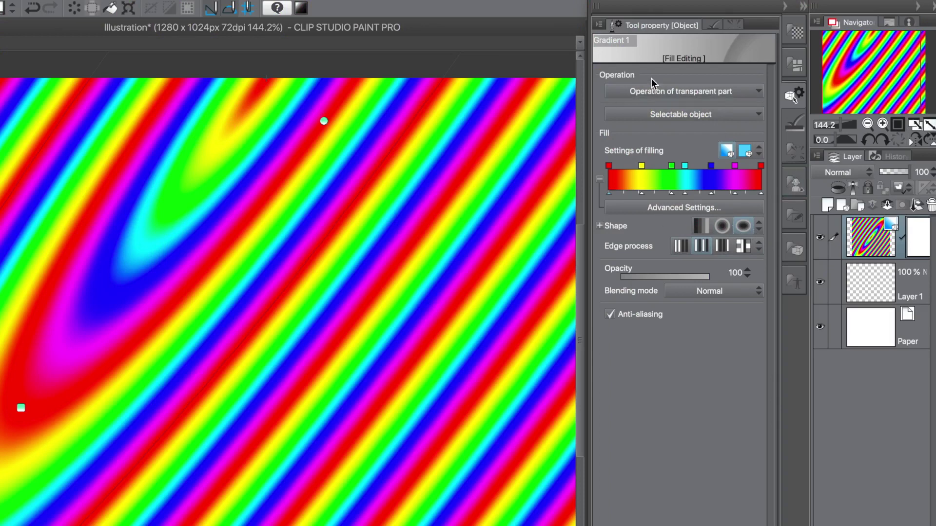
Show the Layer Property panel with tone and layer colour effects for Gradient 1
click(713, 25)
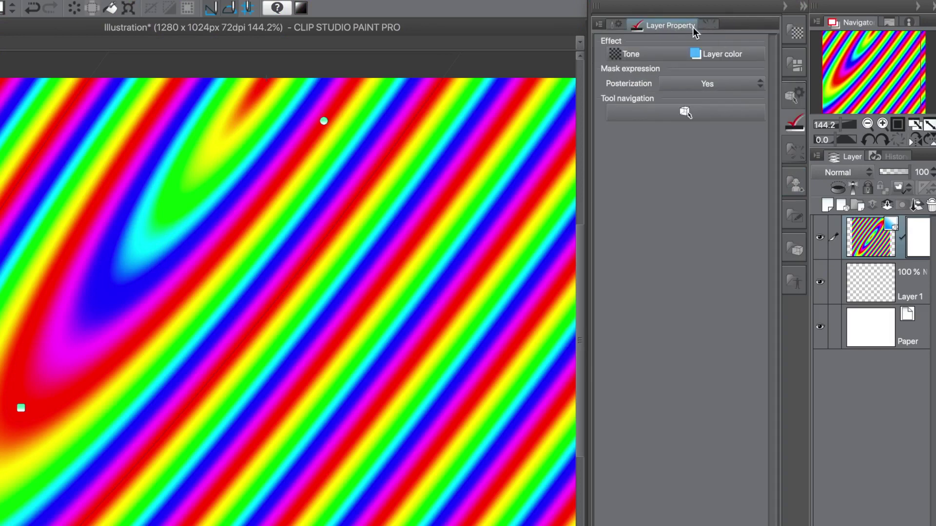
Apply the Tone effect and swing the gradient into steep curved halftone bands
click(651, 56)
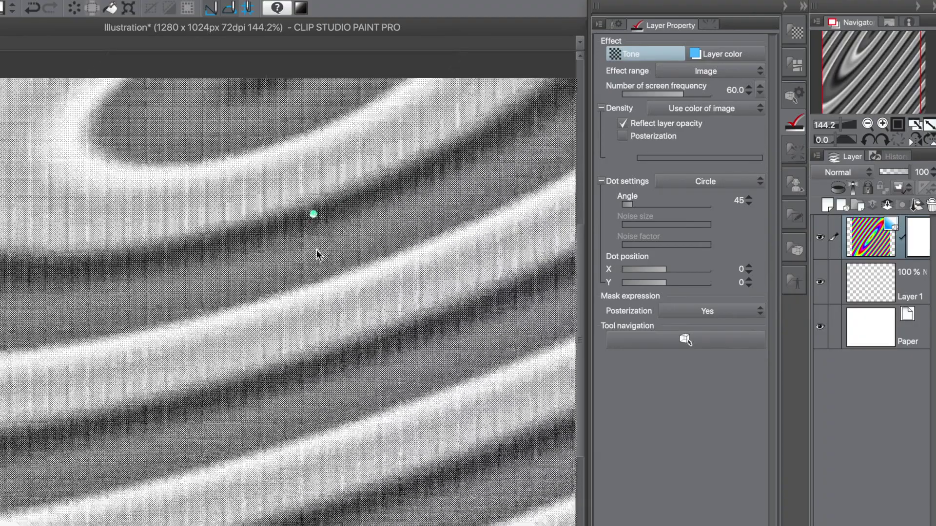
drag(316, 254, 281, 118)
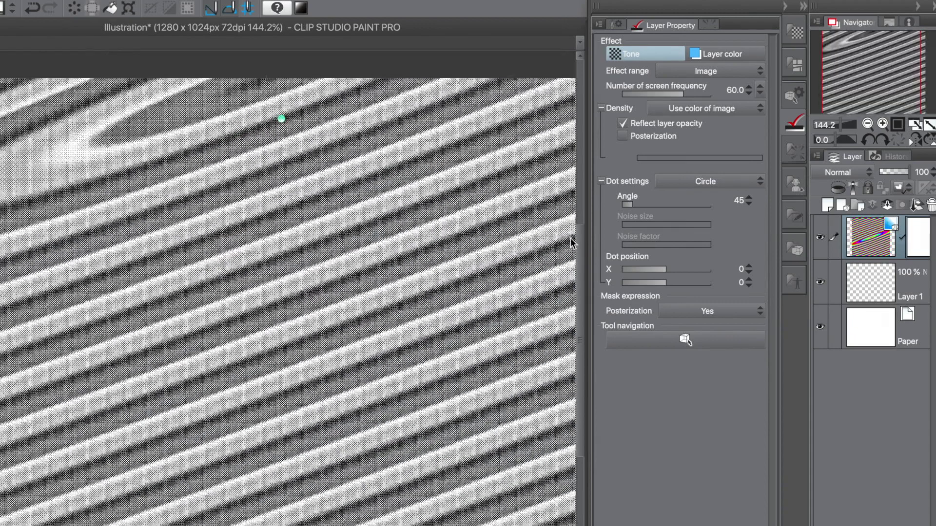
drag(579, 234, 578, 183)
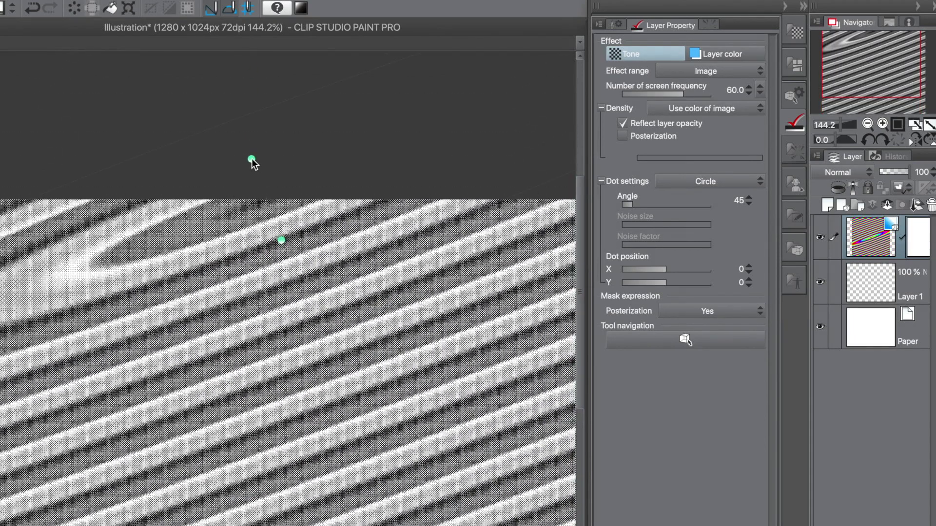
drag(253, 165, 188, 274)
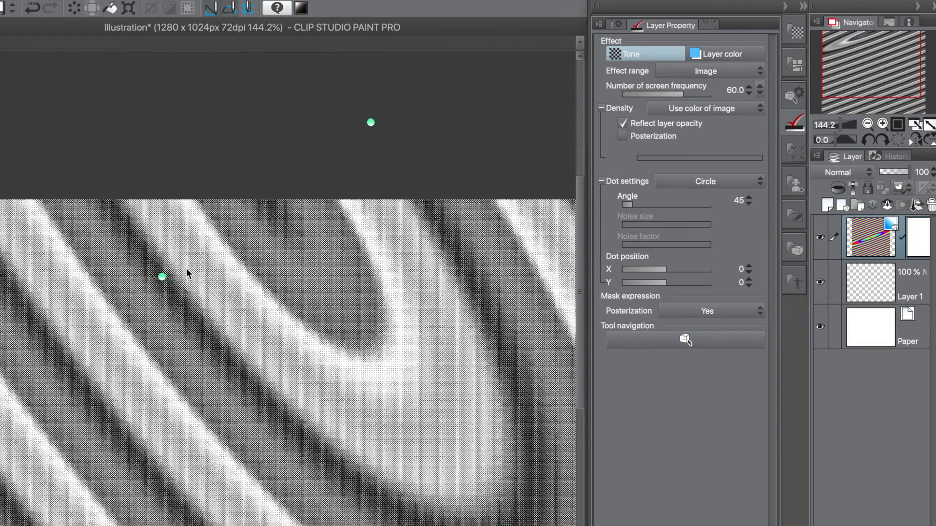
Try concentric curves, undo that change, and lower the screen frequency to 11.7
drag(347, 131, 358, 155)
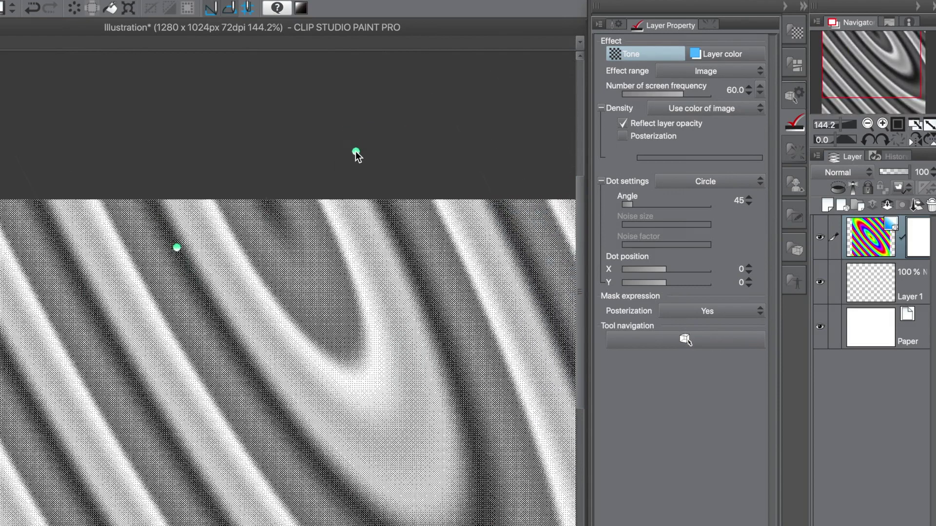
drag(560, 521, 360, 387)
key(ctrl+z)
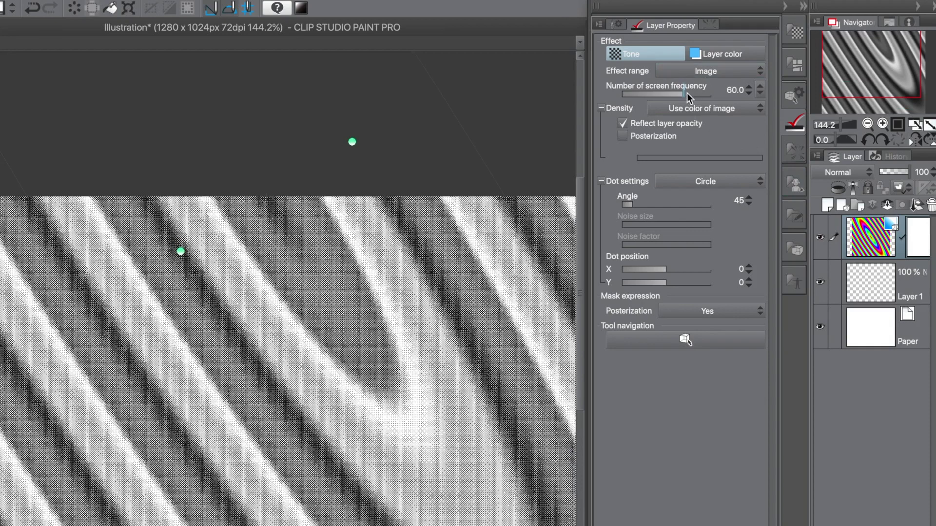
drag(685, 94, 629, 91)
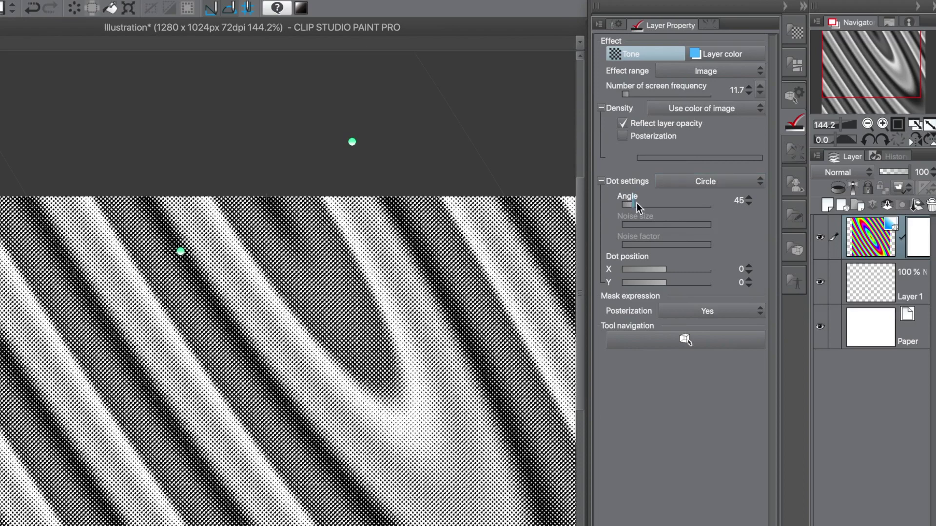
Set the halftone angle to 129 and dot X to 40, trying Square and Lozenge dots
drag(637, 203, 656, 210)
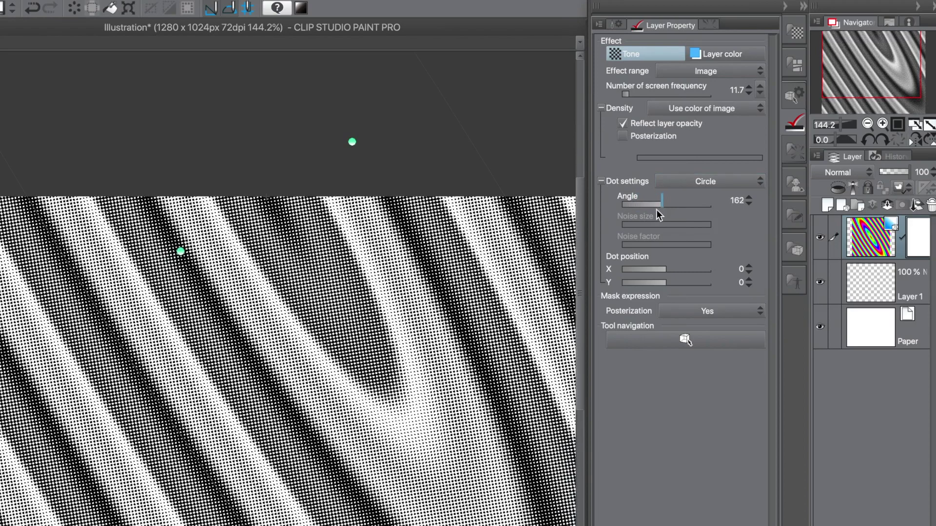
drag(669, 269, 685, 269)
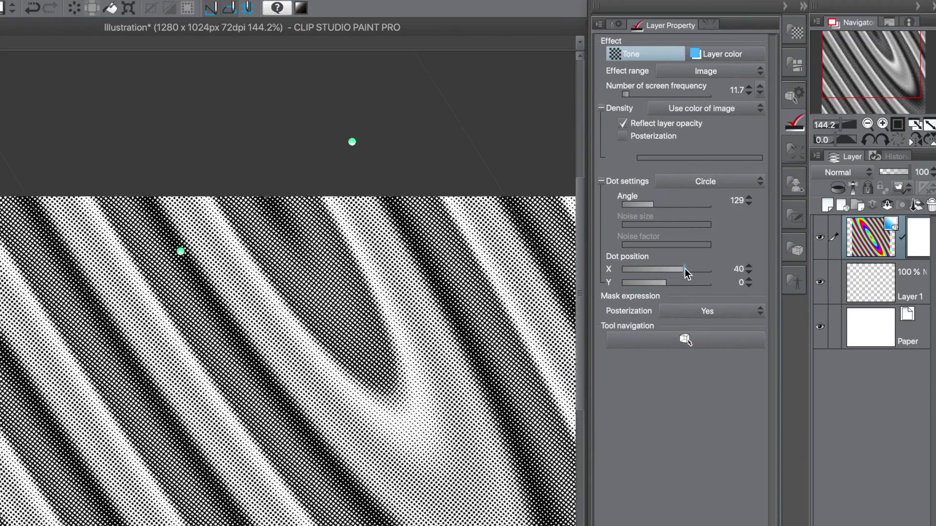
click(705, 182)
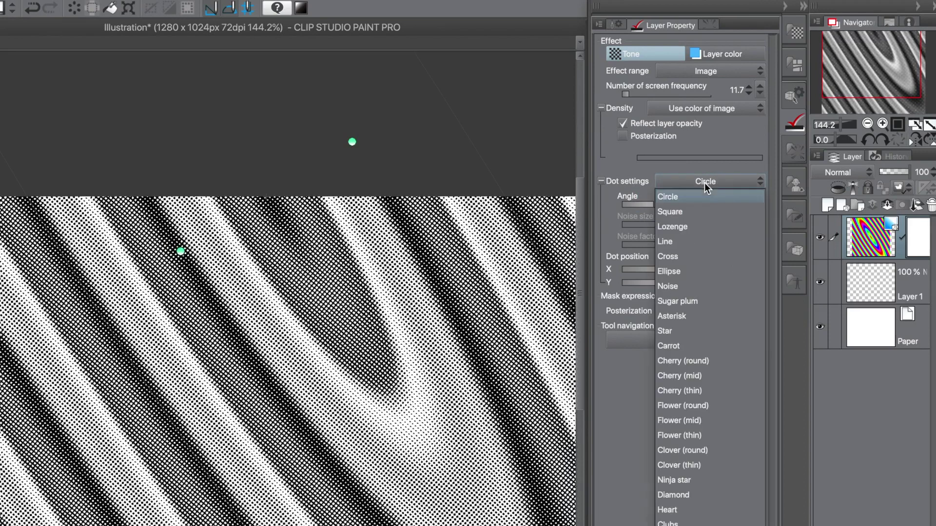
click(694, 212)
click(701, 183)
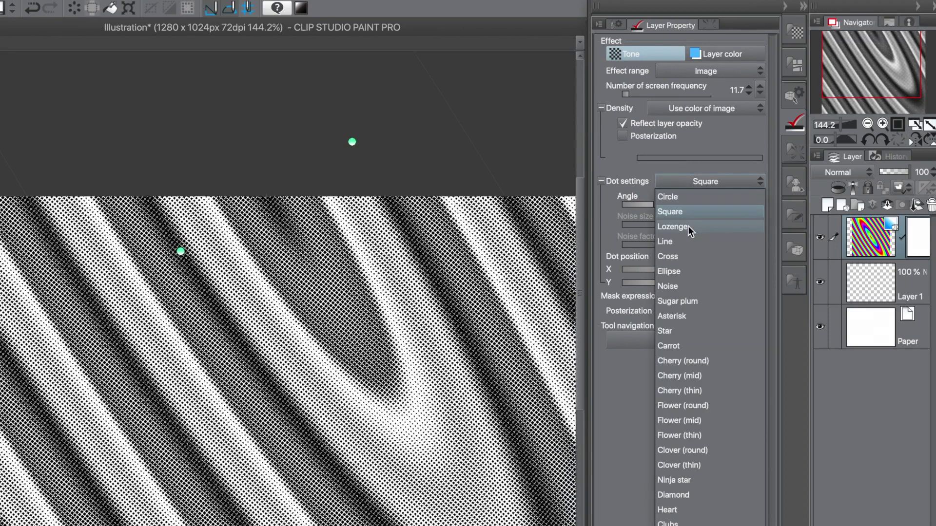
click(689, 227)
Lower the screen frequency to 7.0 and switch the dot shape to Line
click(690, 180)
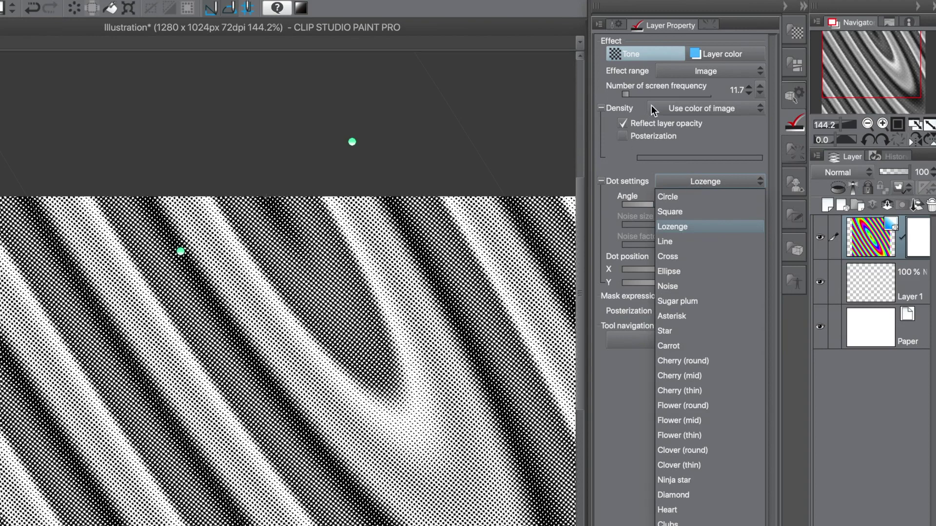
click(626, 97)
click(624, 96)
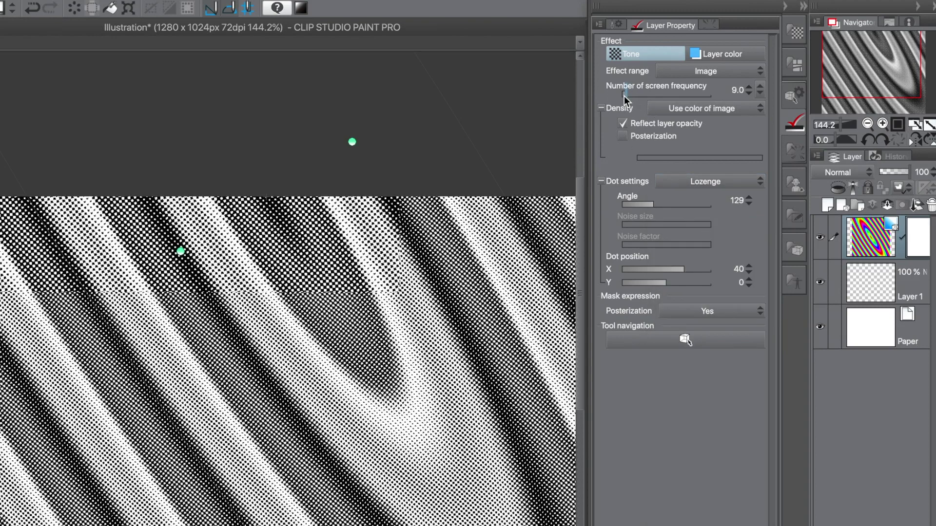
click(696, 180)
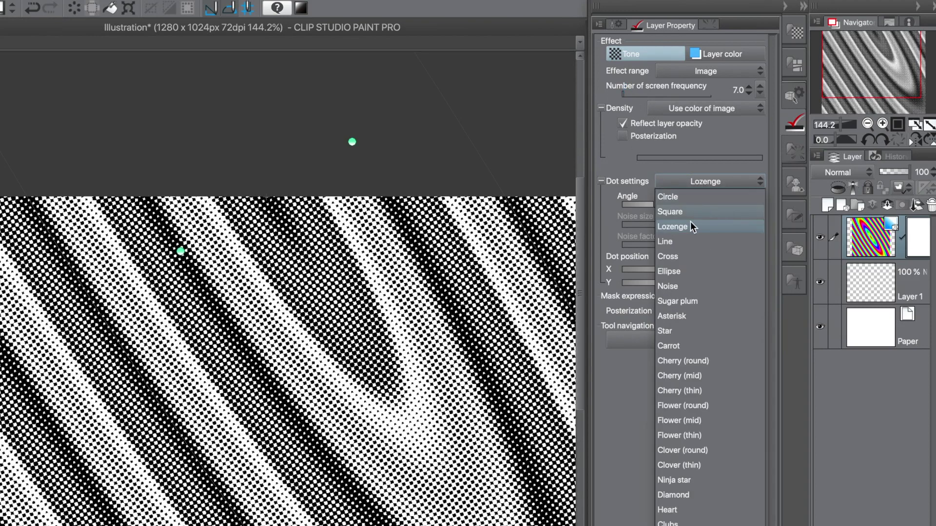
click(684, 242)
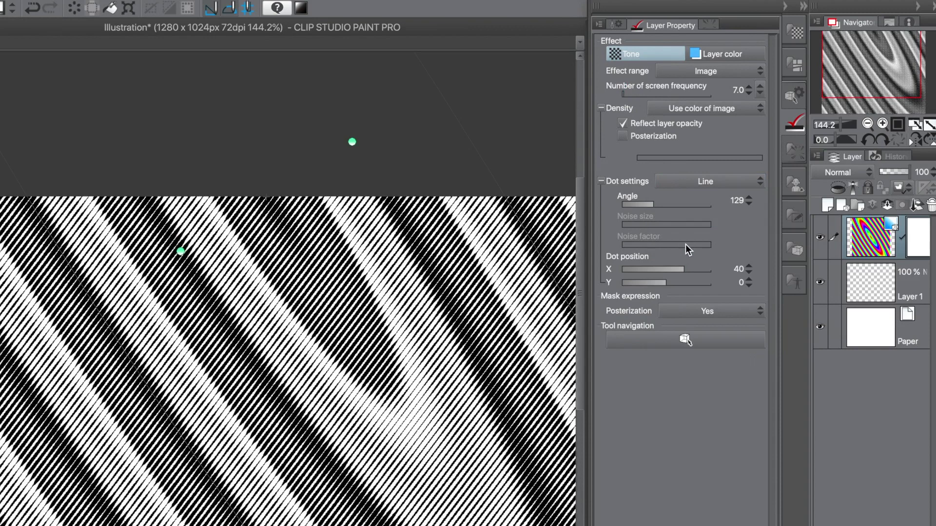
click(709, 180)
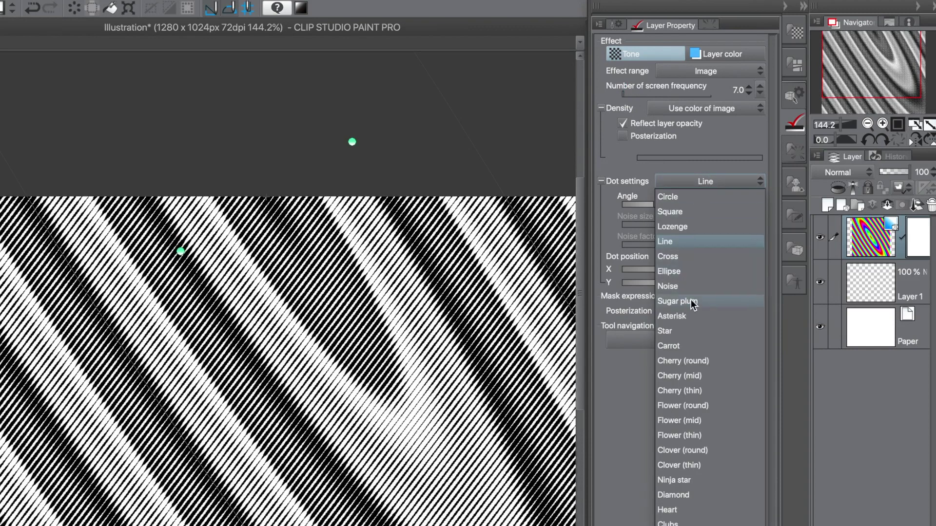
Switch the dots to Noise with noise size 183 and noise factor 817
click(687, 288)
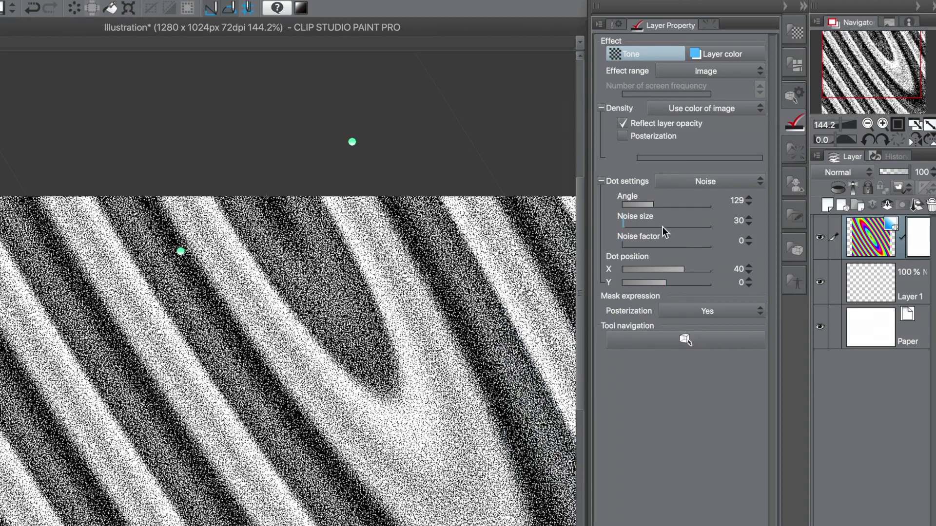
mouse_move(644, 223)
mouse_down()
mouse_move(654, 224)
mouse_move(638, 225)
mouse_move(651, 248)
mouse_move(696, 245)
mouse_up()
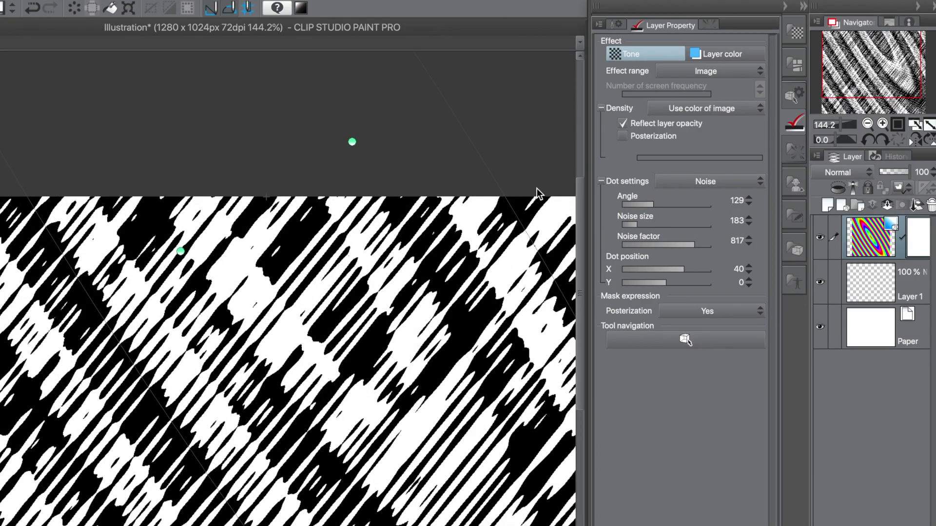
drag(353, 145, 403, 146)
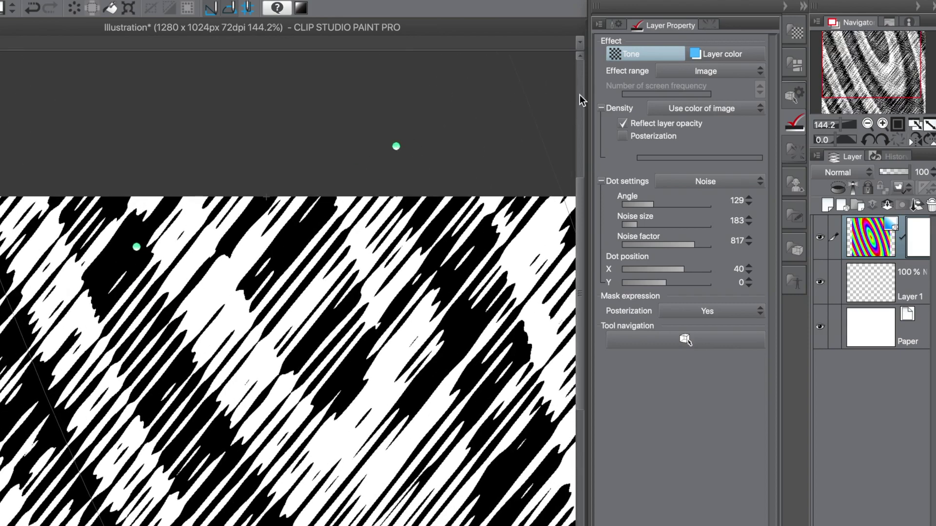
Turn on Layer color so the streaks render blue, with the sub colour set to yellow
click(736, 54)
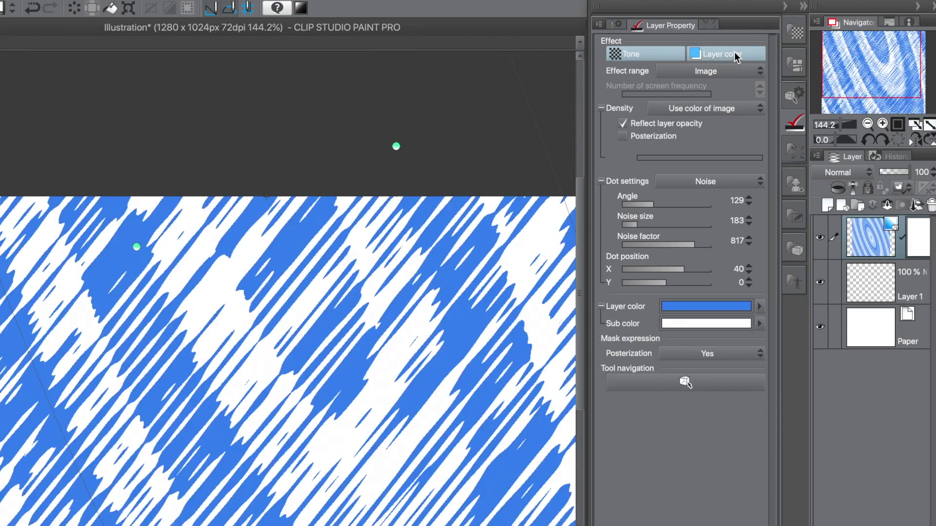
click(731, 324)
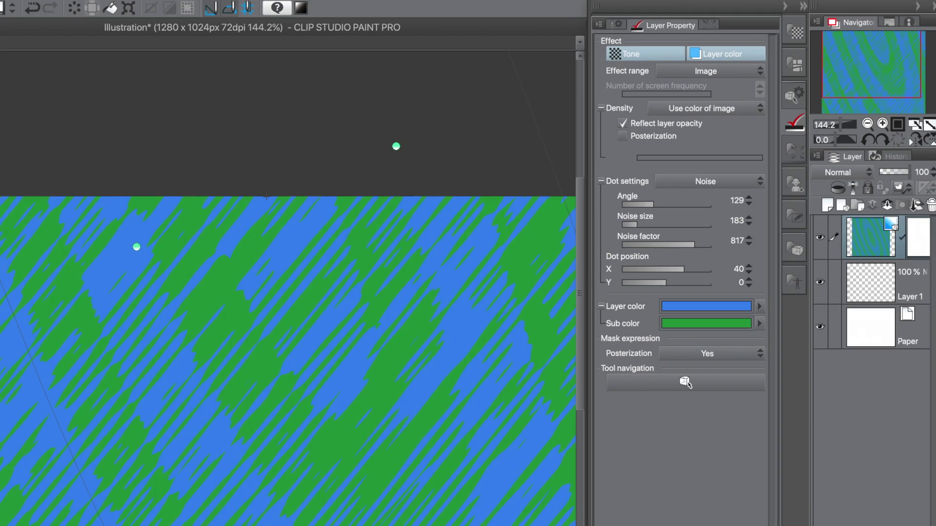
click(683, 323)
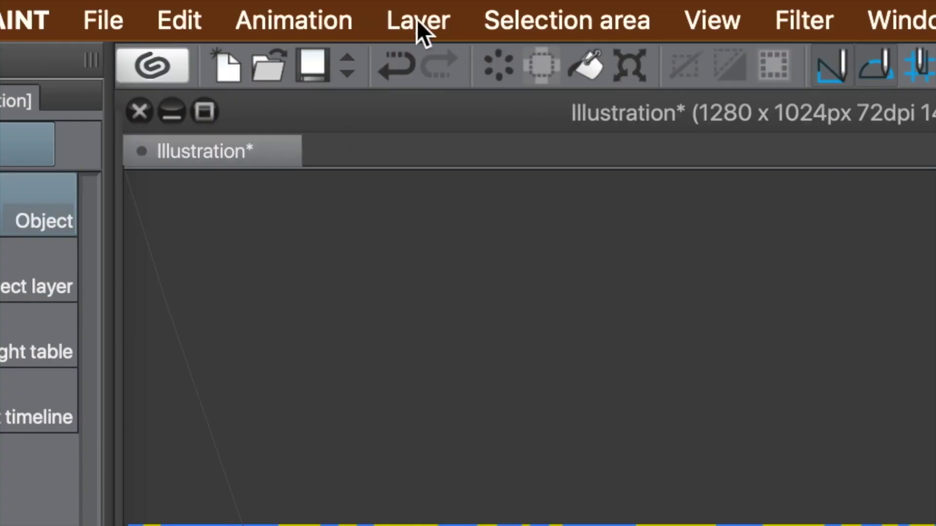
Duplicate the noise layer, reshape its gradient, and recolour it purple with an orange sub colour
click(417, 21)
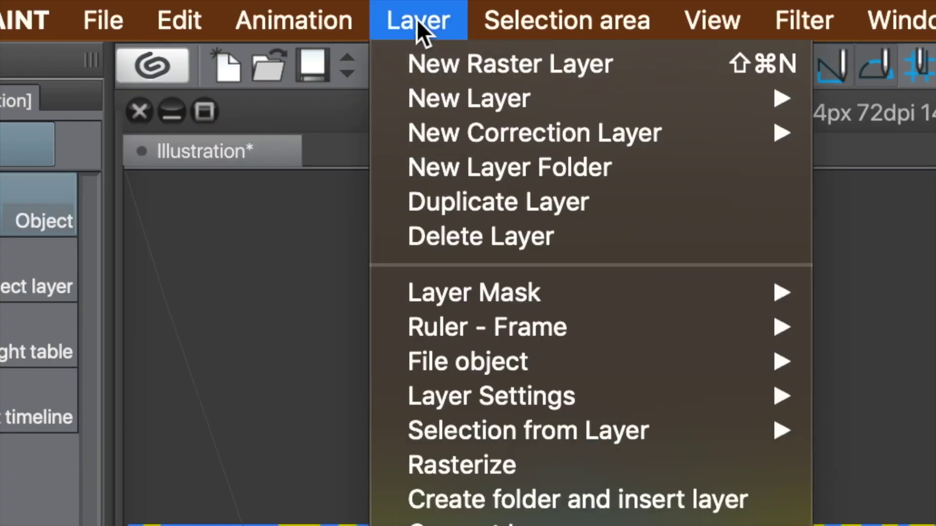
click(417, 209)
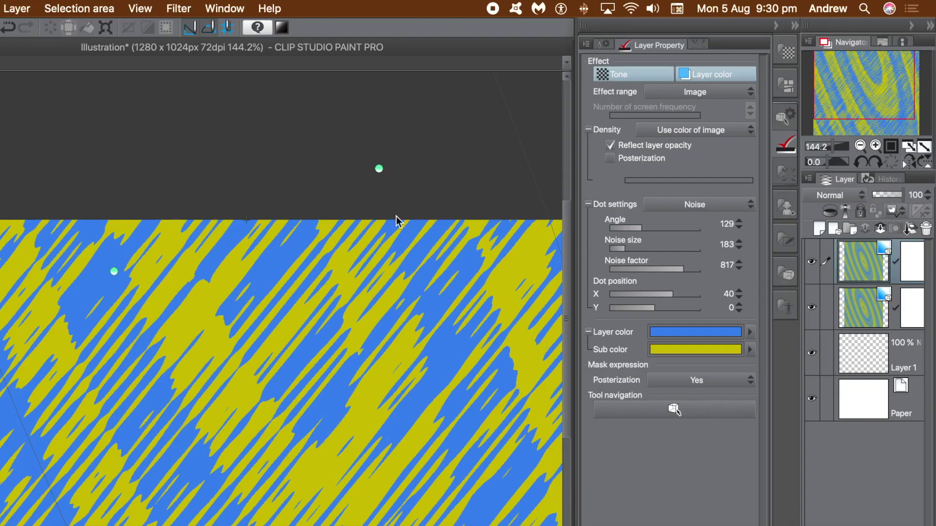
drag(395, 218, 449, 408)
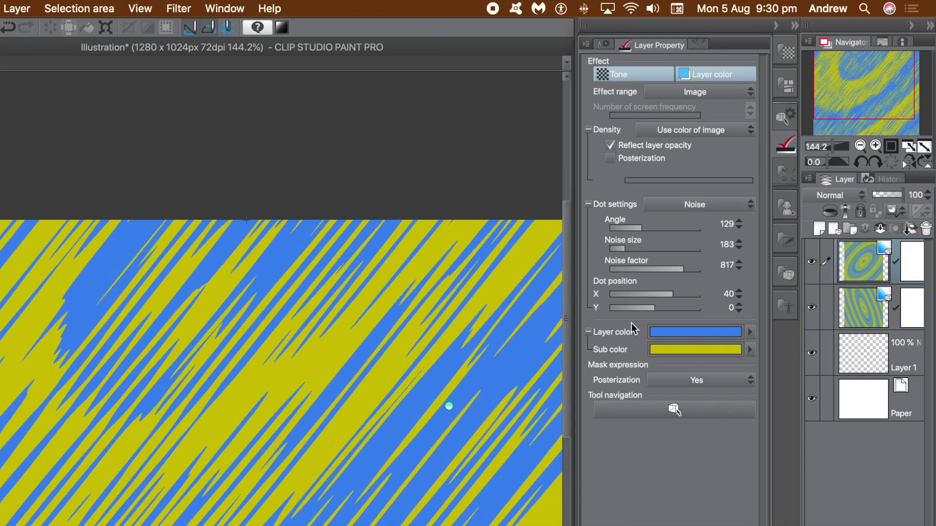
click(695, 350)
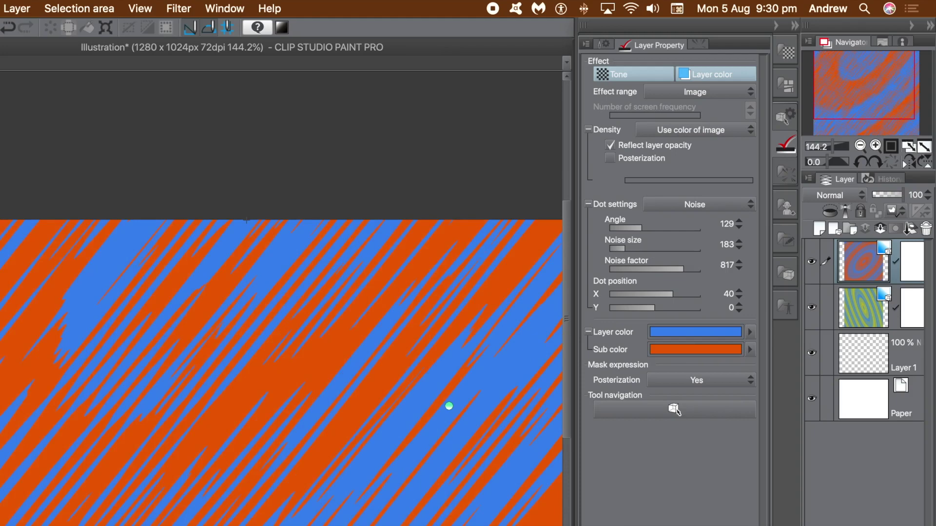
click(691, 327)
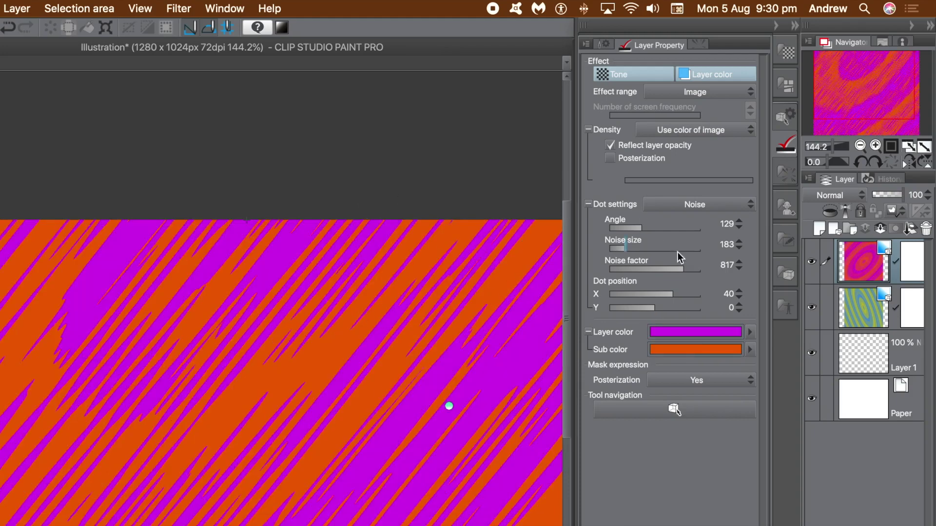
Set the copy's dot X to 10, noise size 109, noise factor 517 and angle 248
click(659, 294)
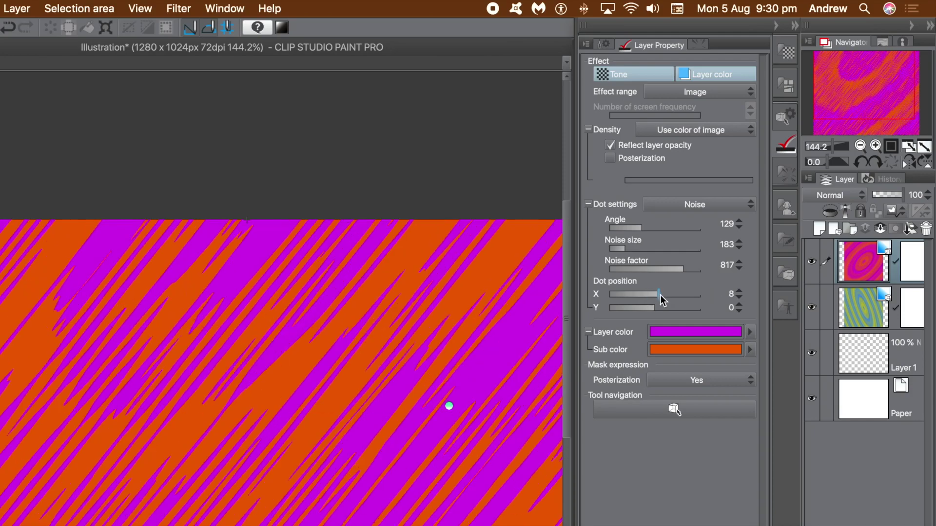
click(619, 249)
click(656, 269)
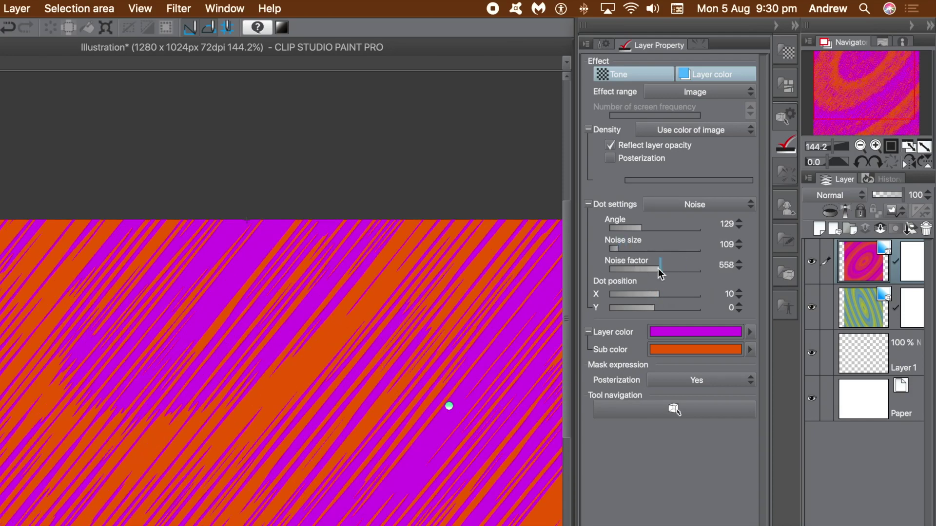
drag(659, 274, 660, 272)
drag(647, 226, 672, 232)
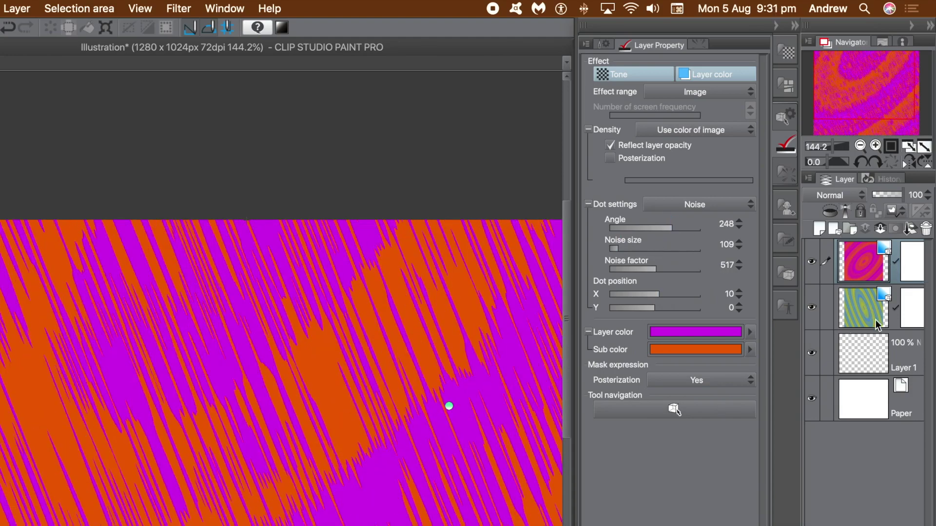
Set the top layer's blend mode to Darken
click(841, 197)
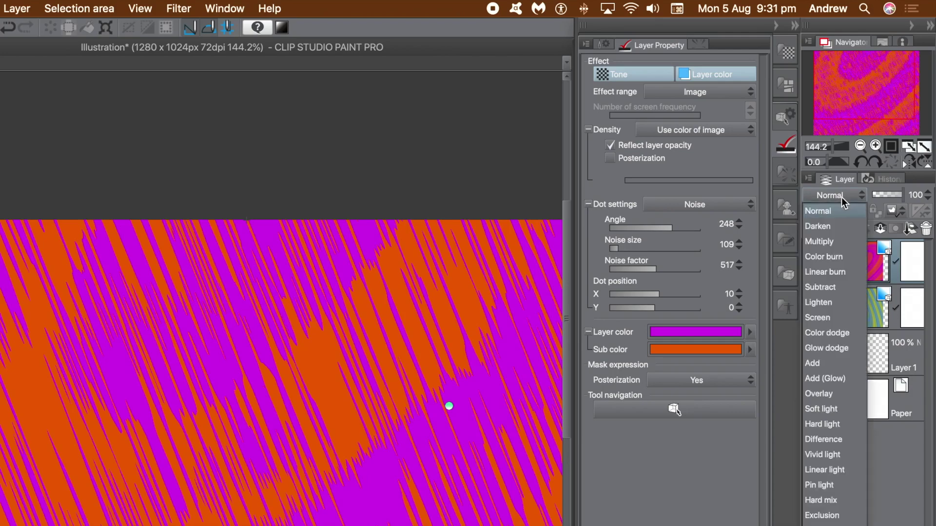
click(832, 211)
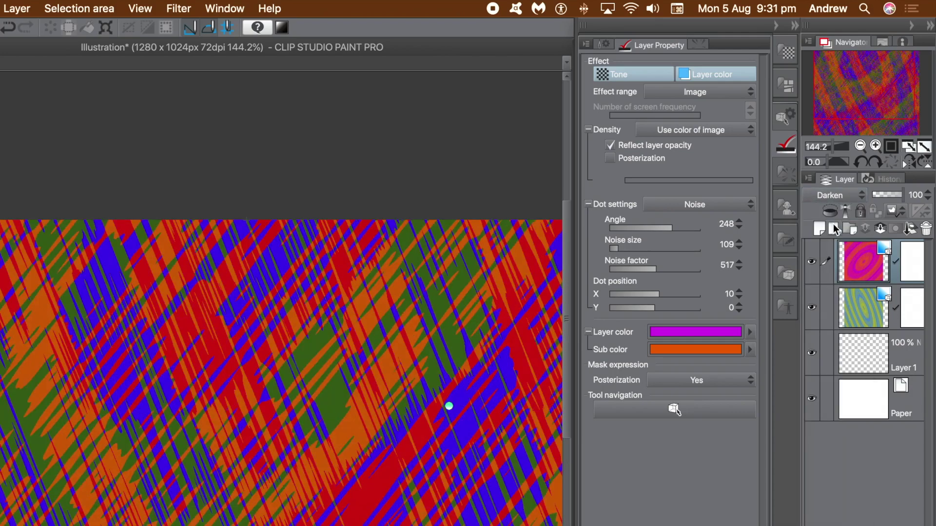
drag(566, 248, 575, 281)
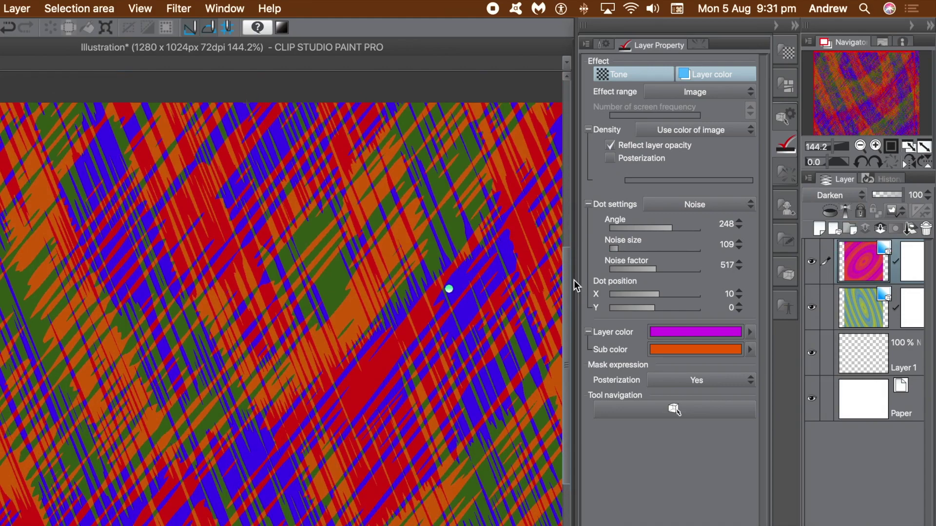
Preview Multiply, Lighten, Screen, Add (Glow) and Difference blending on the top layer
click(841, 195)
click(834, 239)
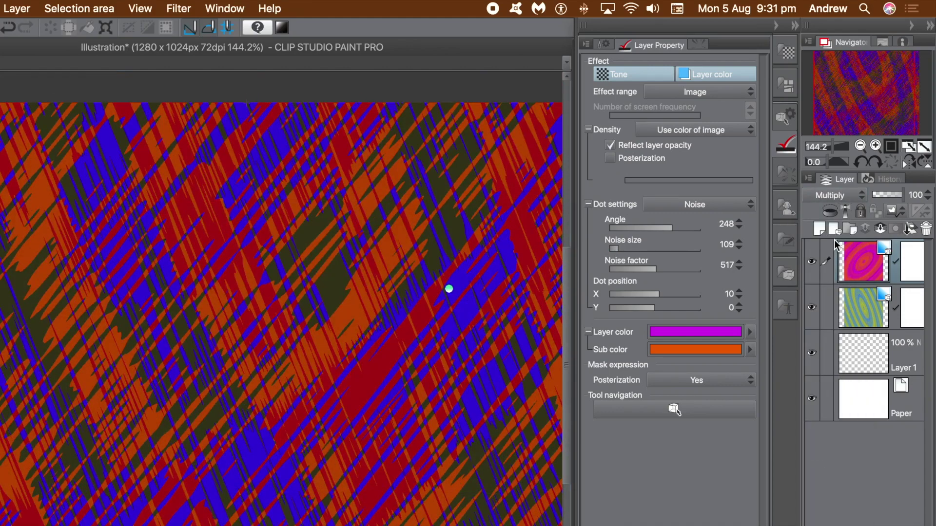
click(830, 198)
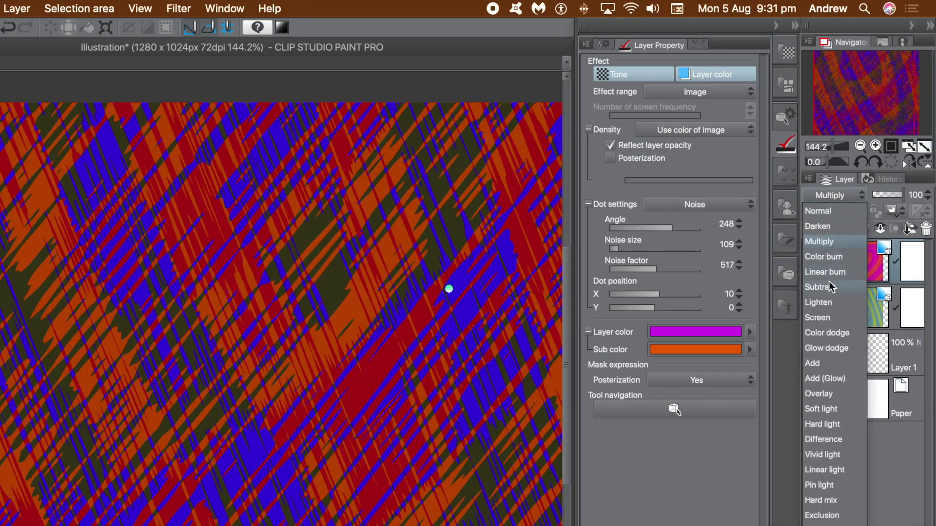
click(827, 301)
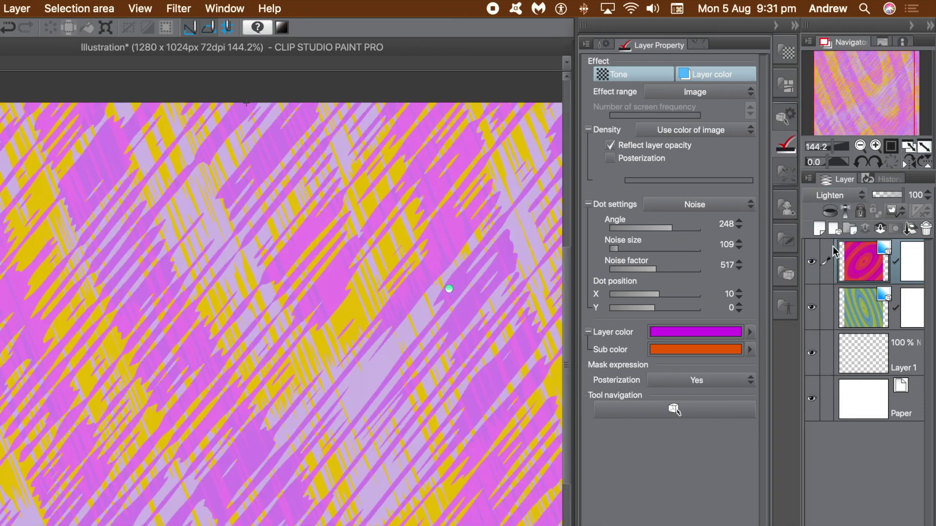
click(834, 196)
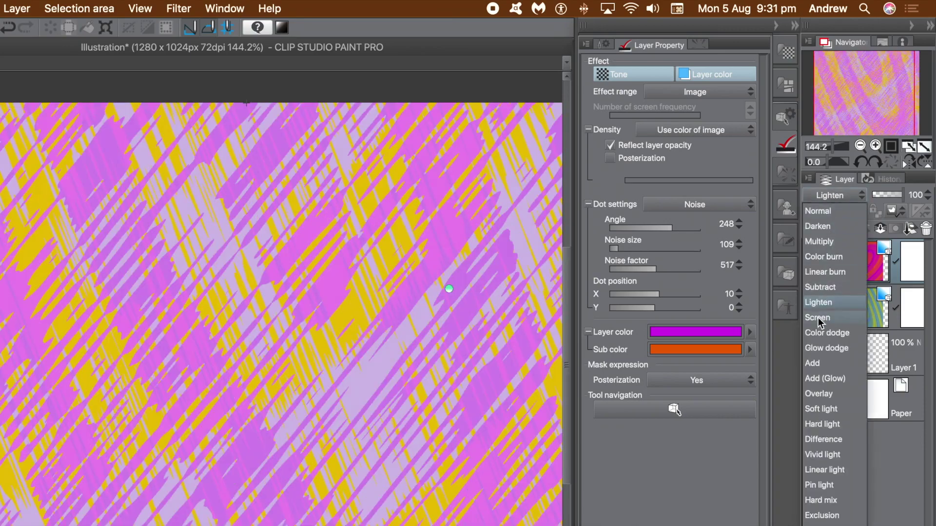
click(818, 318)
click(832, 197)
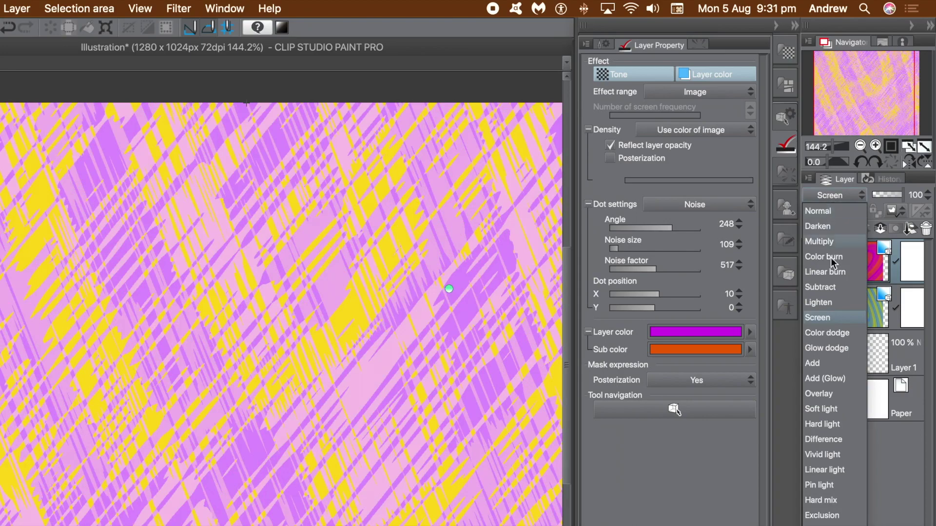
click(826, 380)
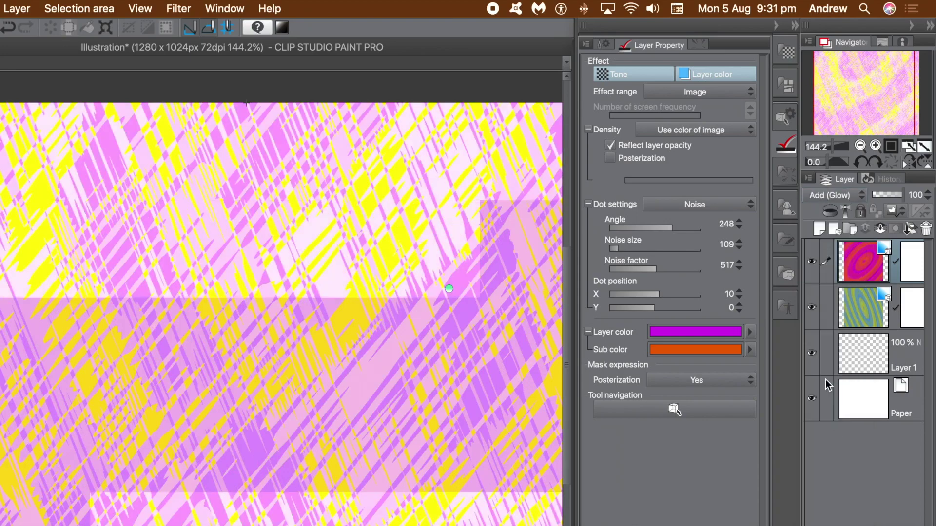
click(836, 196)
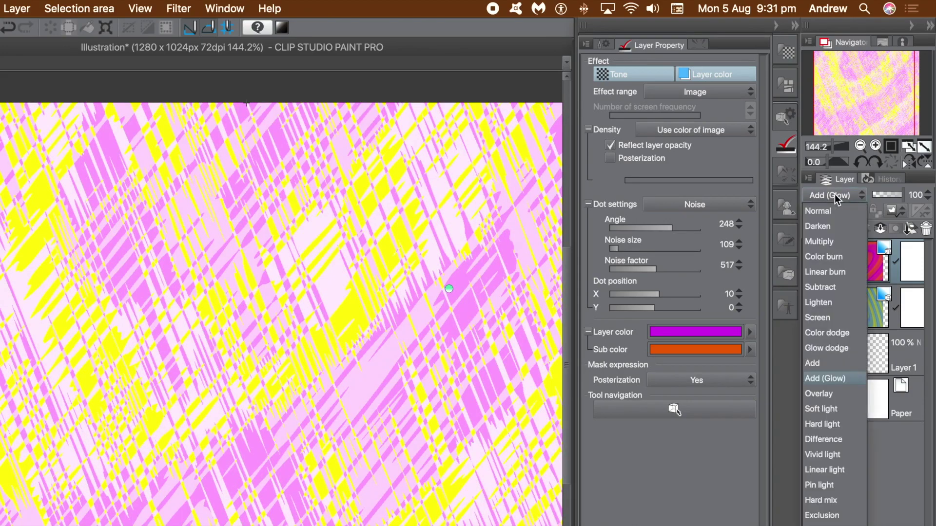
click(821, 440)
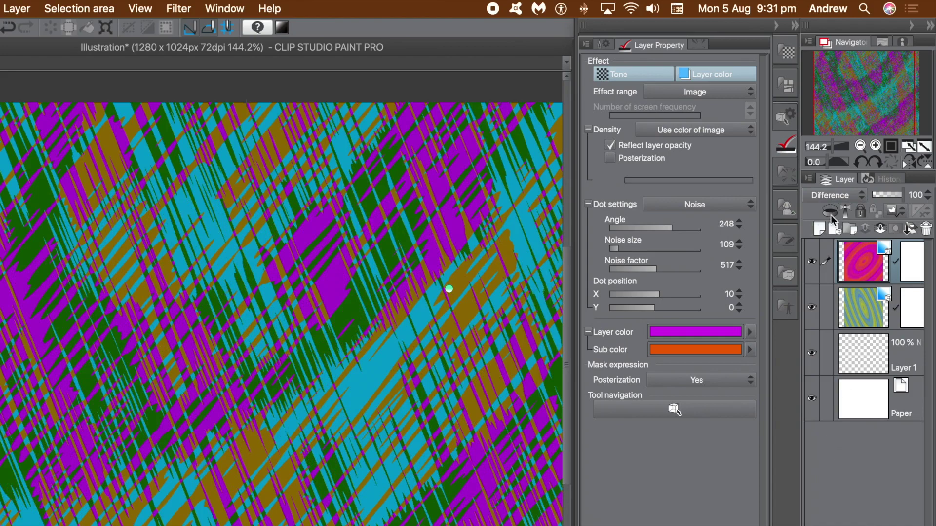
Return the top layer to Darken and lower the noise angle to about 162
click(830, 197)
click(822, 229)
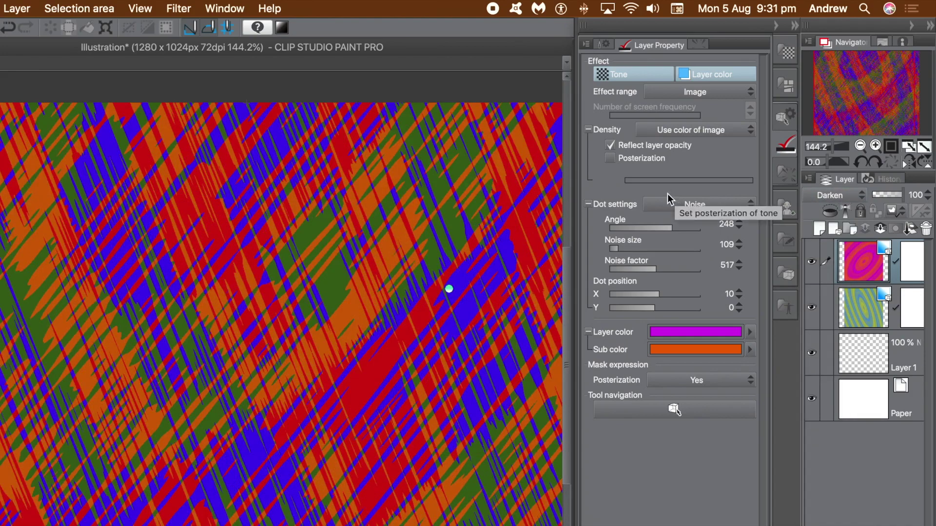
click(651, 229)
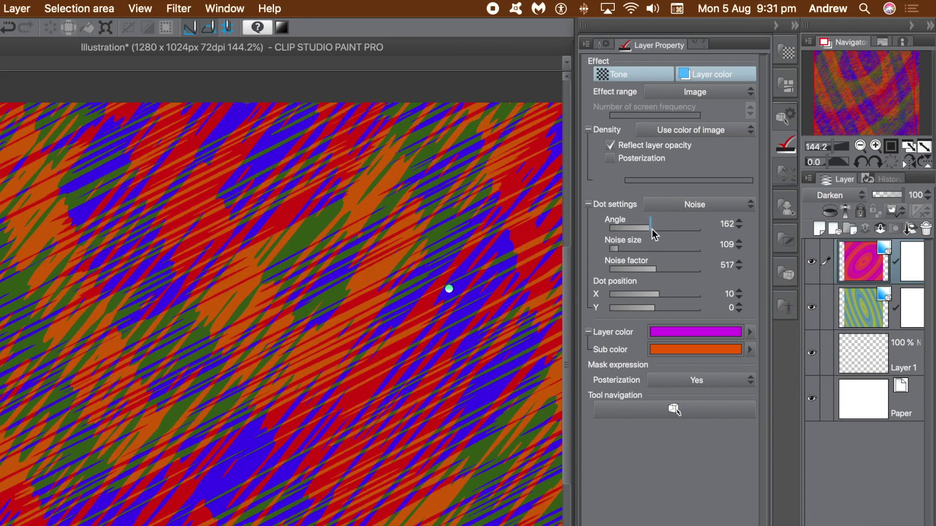
Set the top layer's noise angle to 218 and drag on the canvas to reposition its gradient
drag(652, 229, 666, 229)
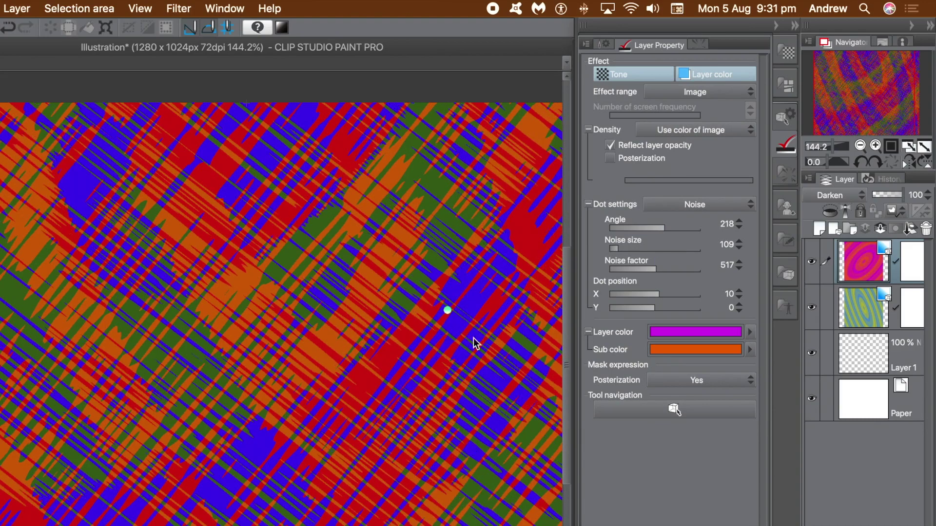
mouse_move(475, 344)
mouse_down()
mouse_move(495, 357)
mouse_move(426, 441)
mouse_move(443, 462)
mouse_up()
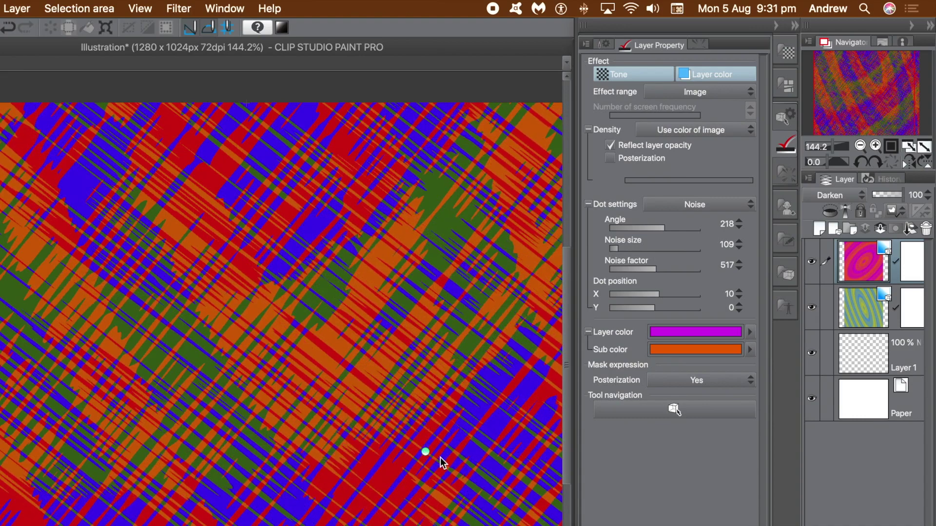
click(605, 44)
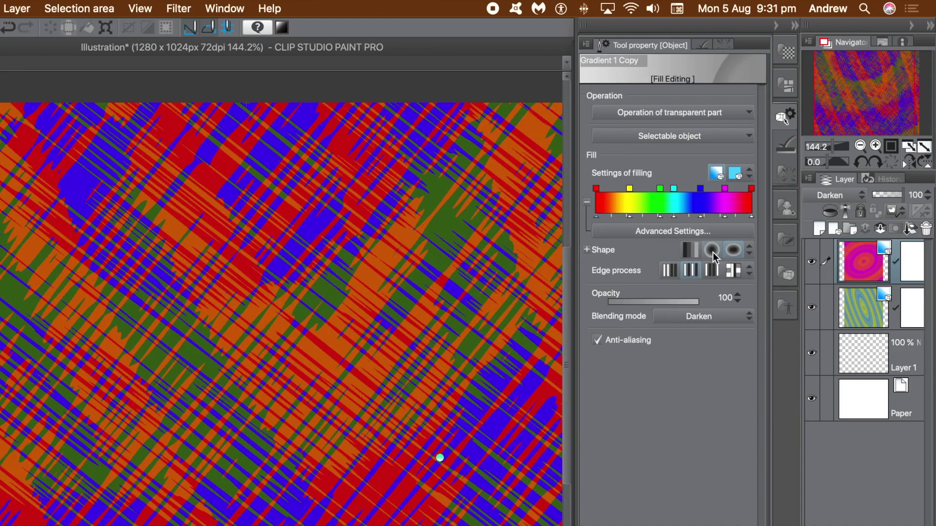
Make the top gradient elliptical, change its edge repetition, and lower its opacity to 67
click(690, 252)
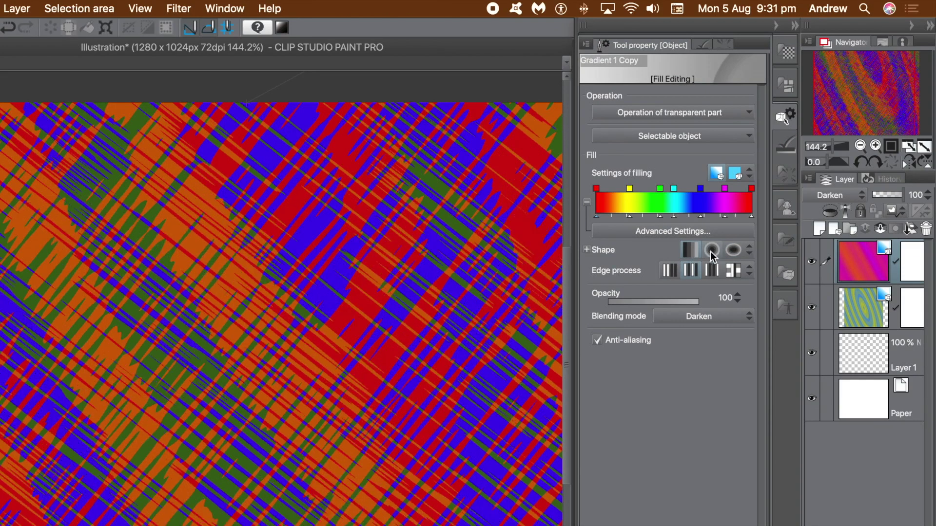
click(733, 250)
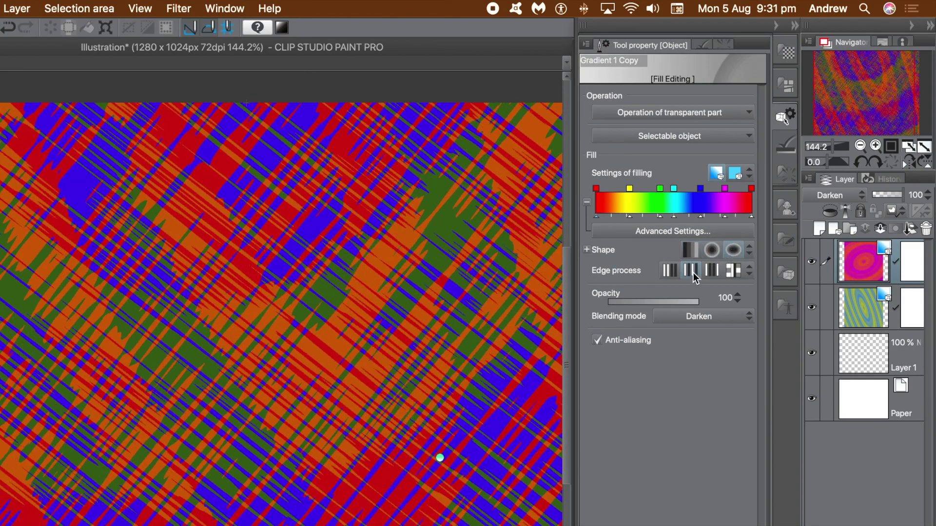
click(693, 272)
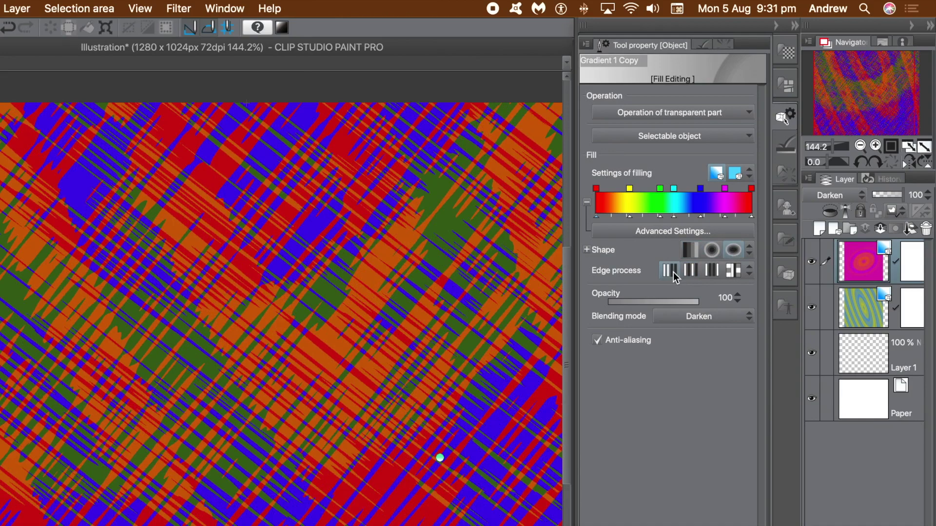
click(709, 272)
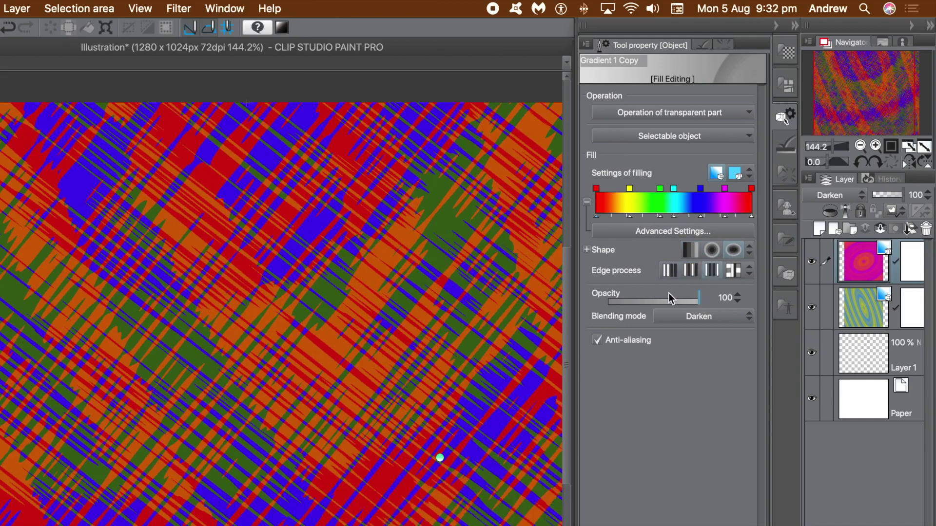
drag(689, 302, 669, 301)
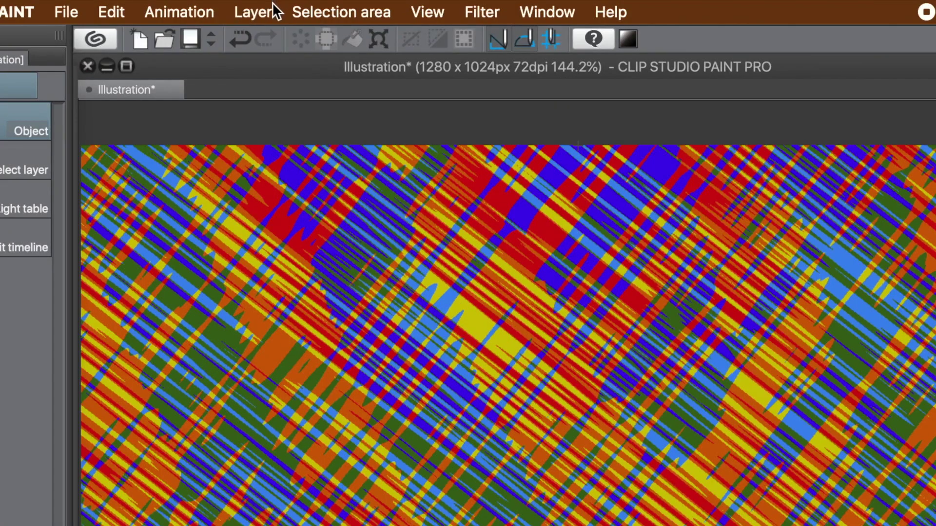
Use Layer > Flatten image to merge everything into a single Layer 1
click(22, 9)
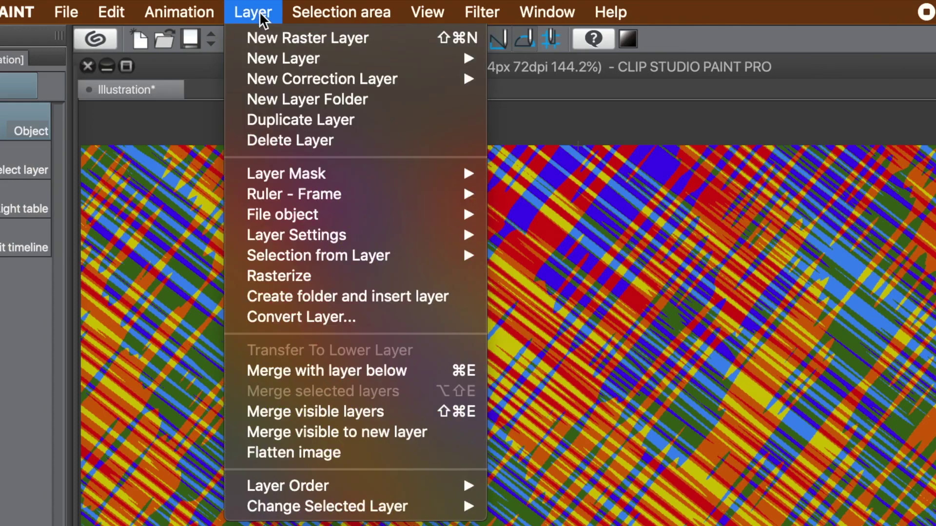
click(299, 452)
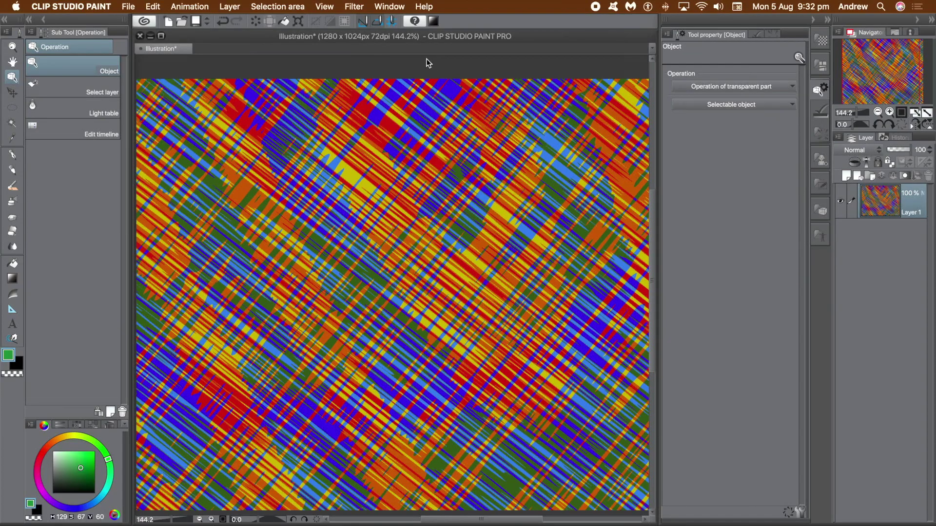